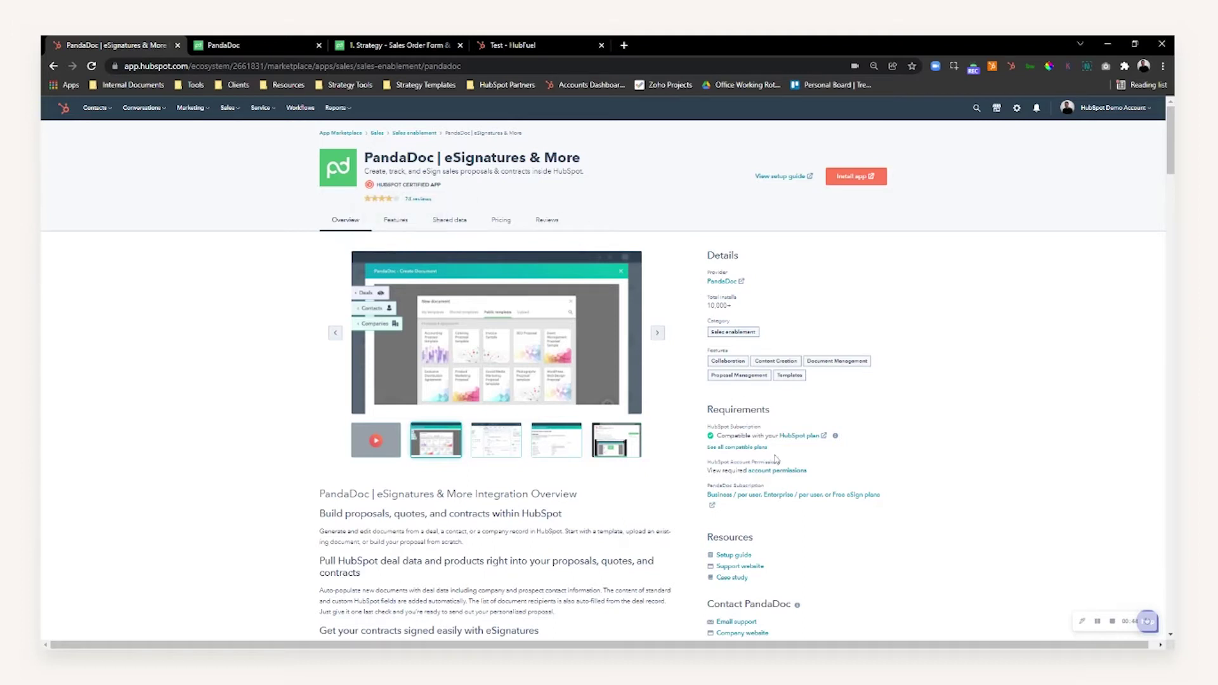
Step: Review the PandaDoc subscription requirement and the compatible Marketing Hub and CMS Hub plan tiers
left_click_drag(722, 487, 736, 487)
left_click(736, 487)
left_click(738, 448)
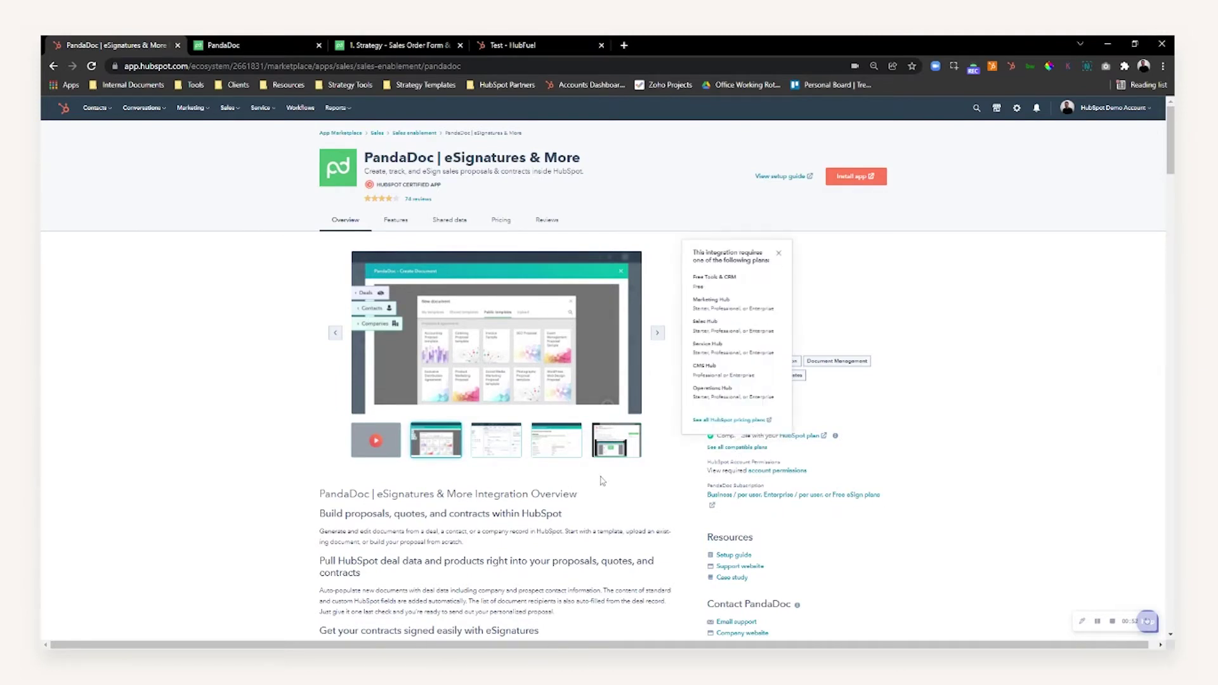
left_click_drag(705, 279, 724, 389)
left_click_drag(699, 309, 720, 308)
left_click_drag(698, 371, 738, 374)
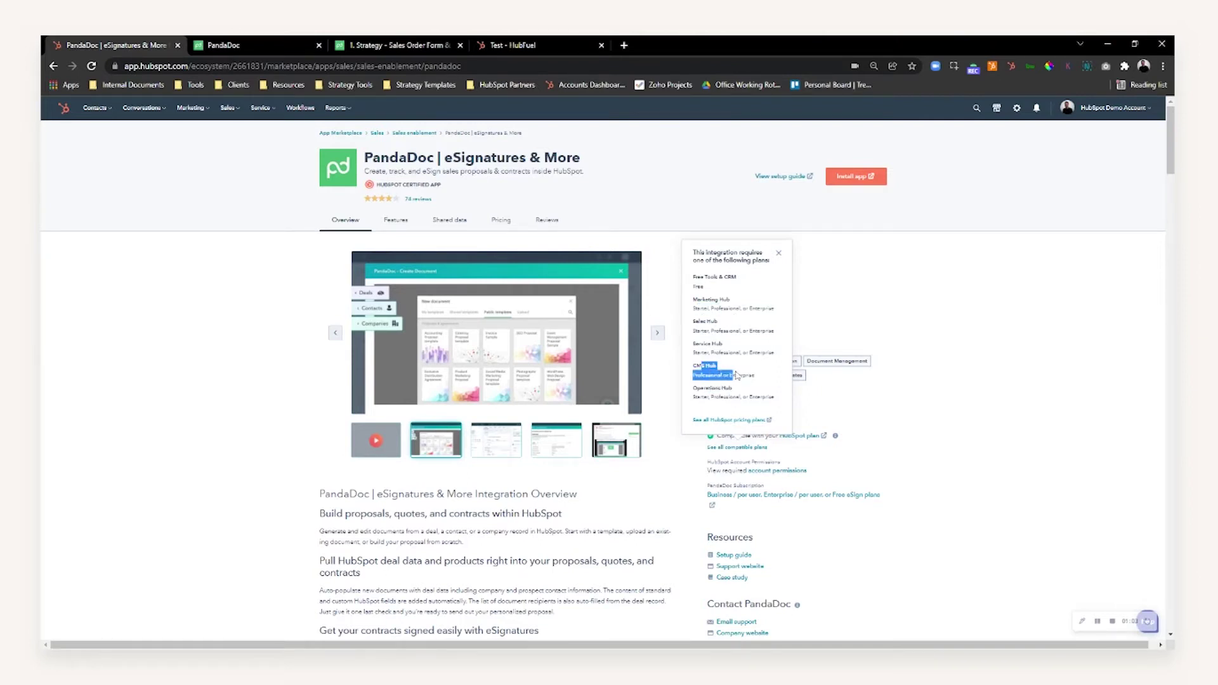
left_click(932, 344)
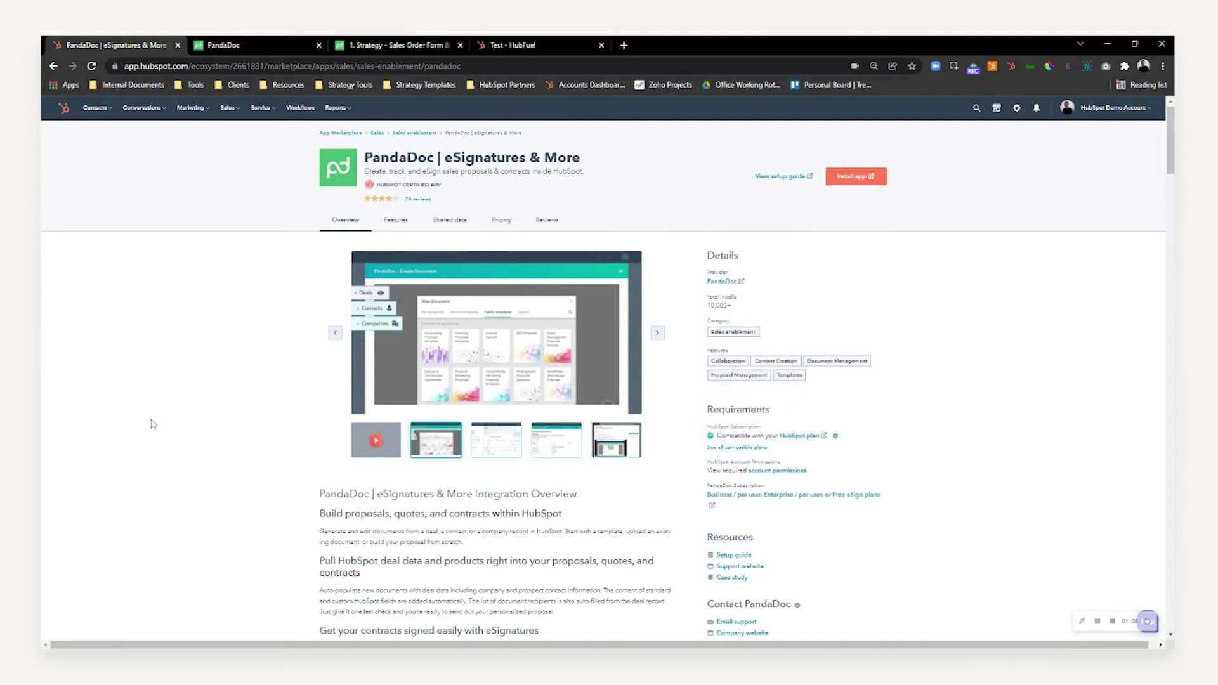
Step: Read which tokens are shared with Deal, Contact and Company Properties in the data-sync table
scroll(149, 421, "down", 5)
scroll(309, 444, "down", 5)
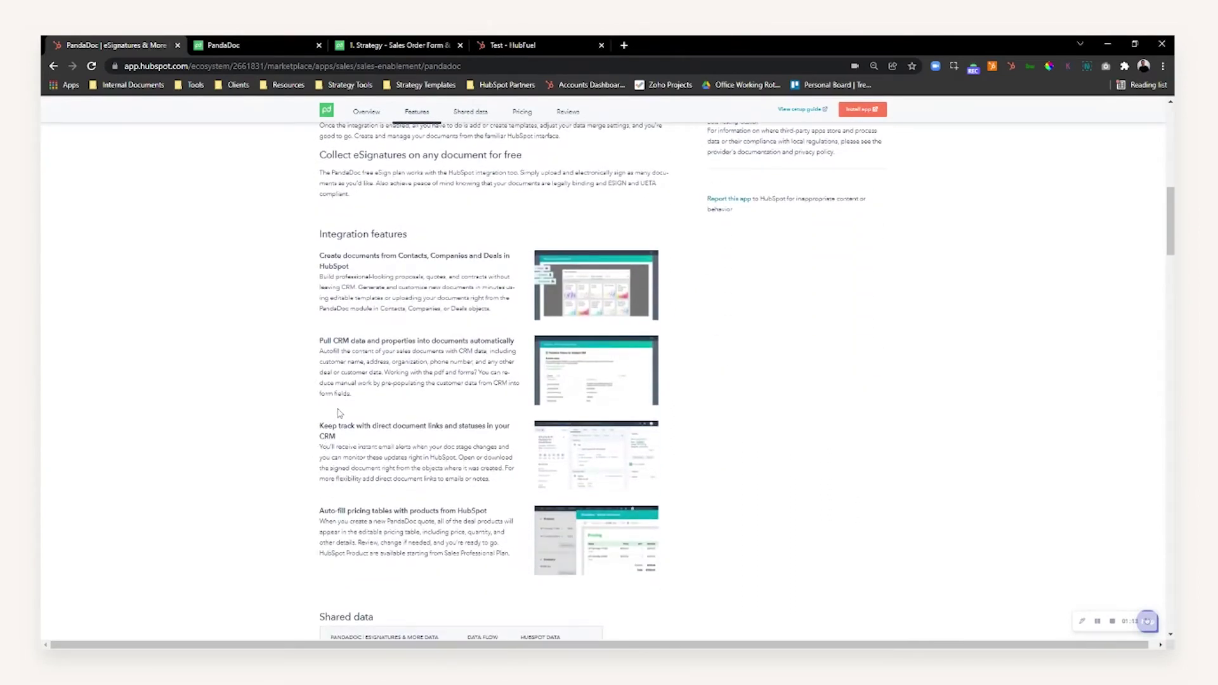
scroll(368, 398, "down", 3)
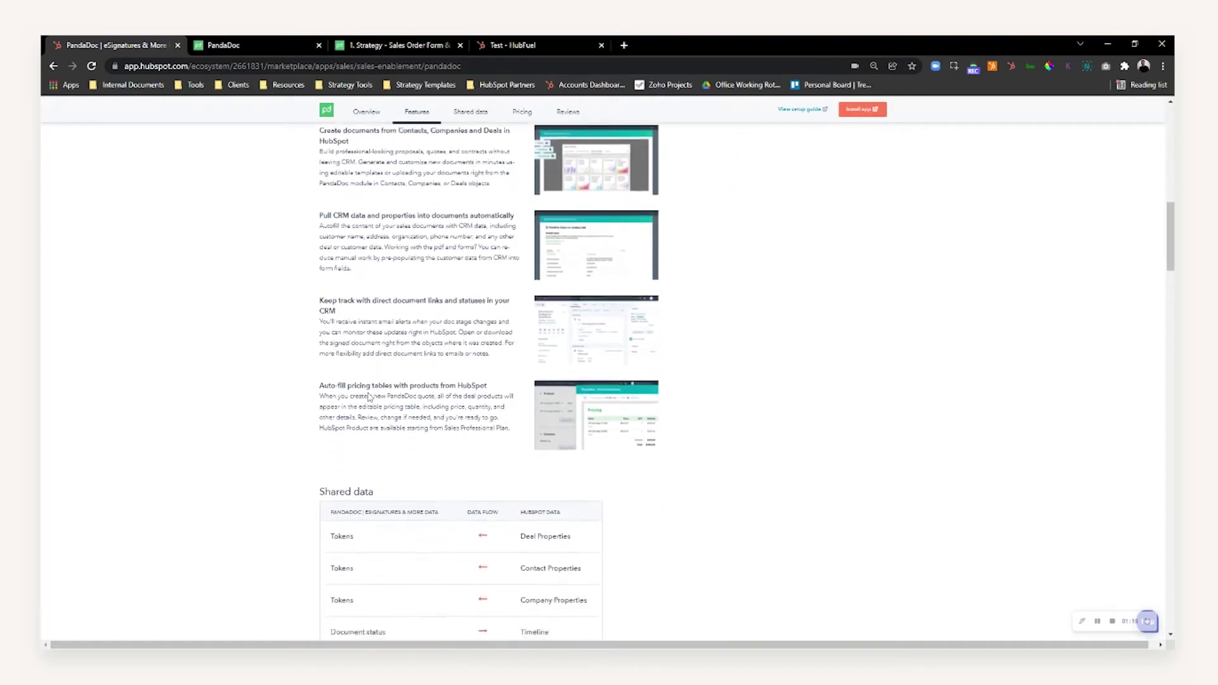
scroll(370, 397, "up", 1)
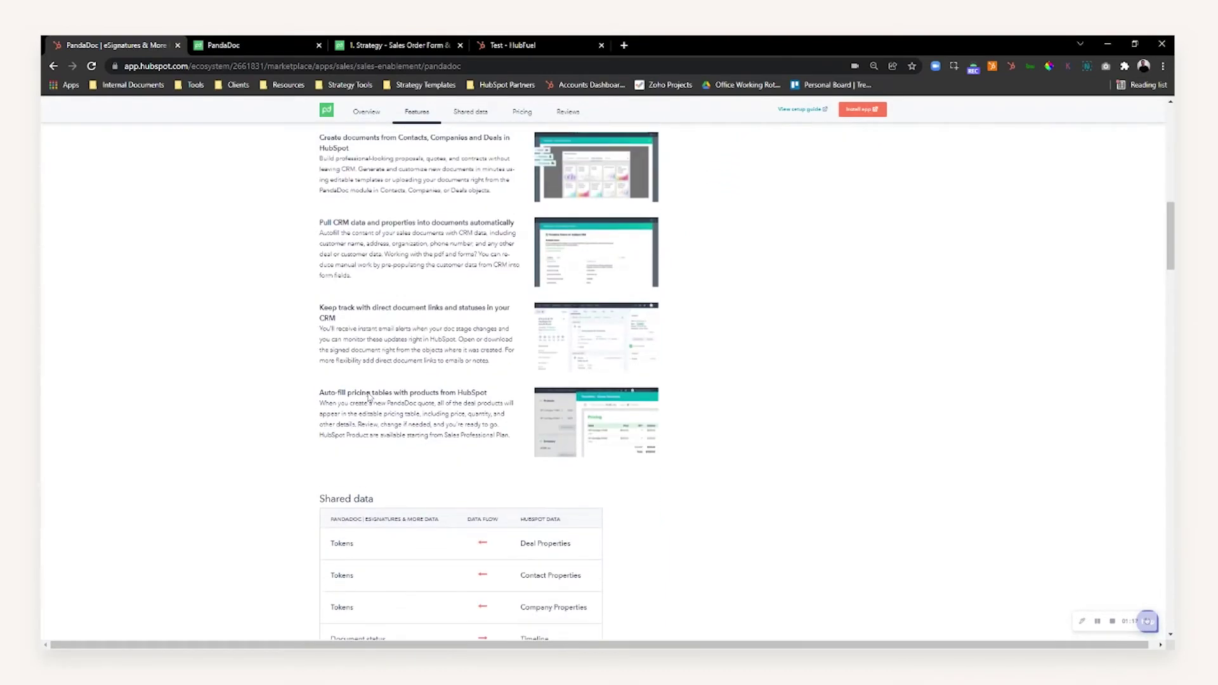
scroll(369, 397, "down", 3)
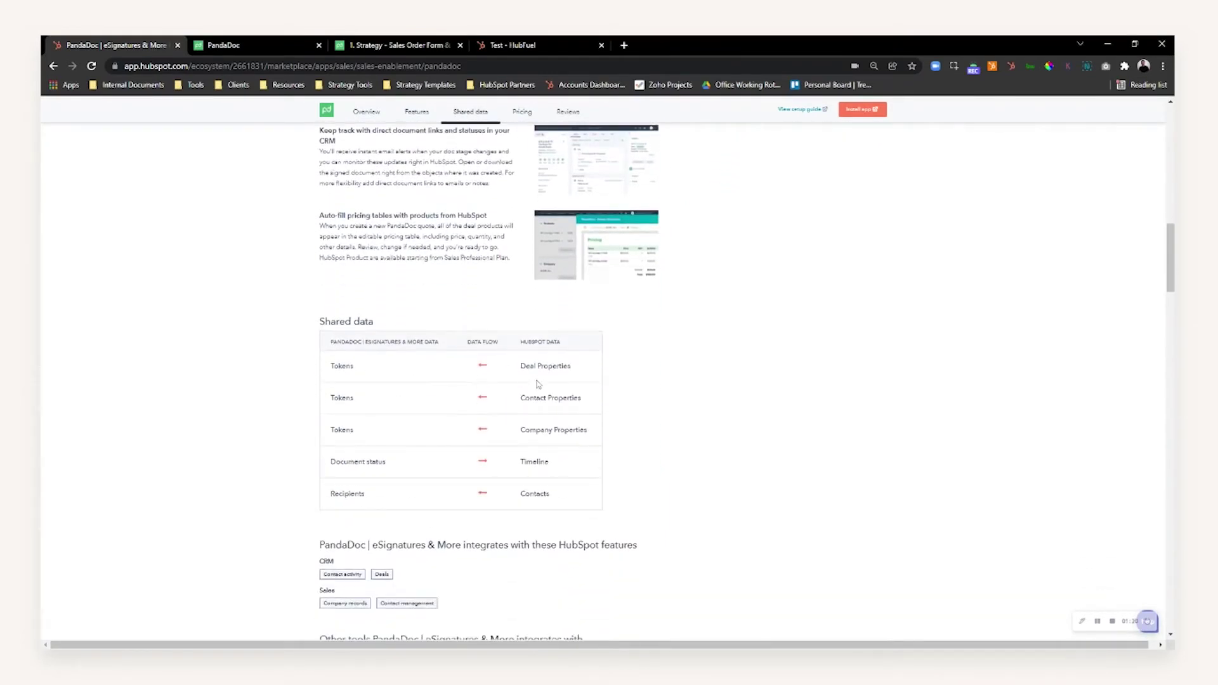
left_click_drag(563, 367, 527, 367)
left_click_drag(331, 366, 347, 366)
left_click_drag(529, 399, 575, 399)
left_click(575, 399)
left_click_drag(342, 398, 355, 399)
left_click_drag(535, 425, 576, 430)
left_click_drag(338, 430, 350, 431)
left_click(396, 432)
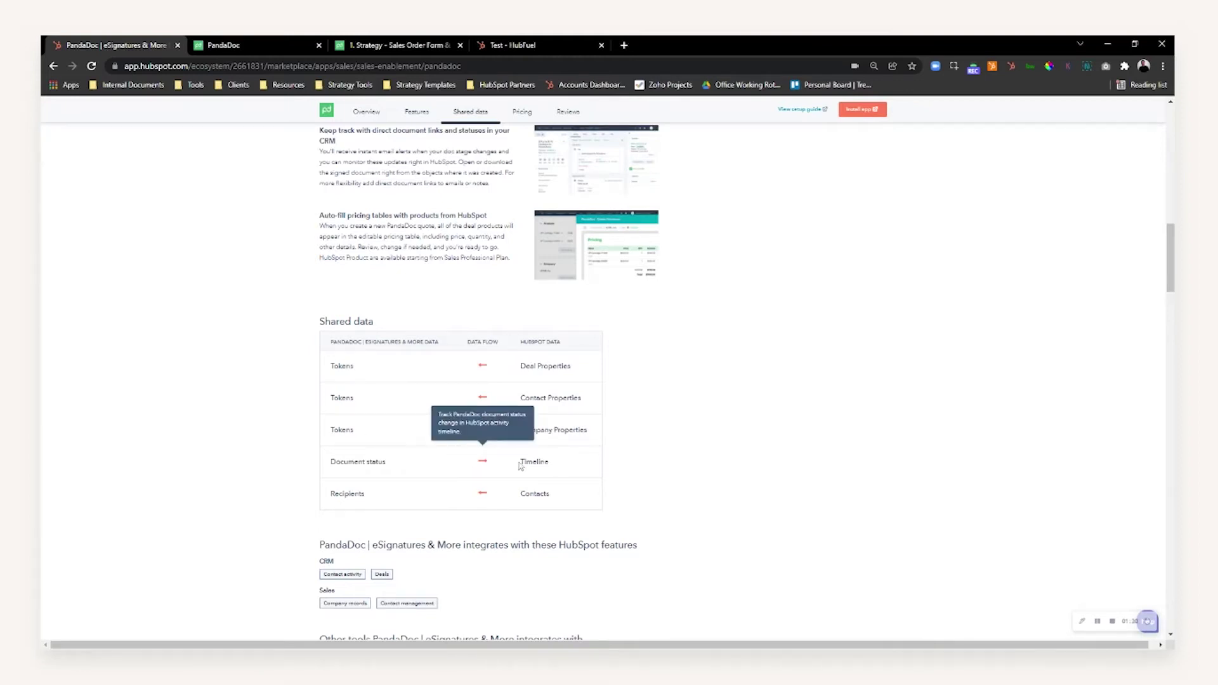
Step: Review how document status syncs to the Timeline and recipients sync from Contacts
left_click_drag(526, 462, 549, 462)
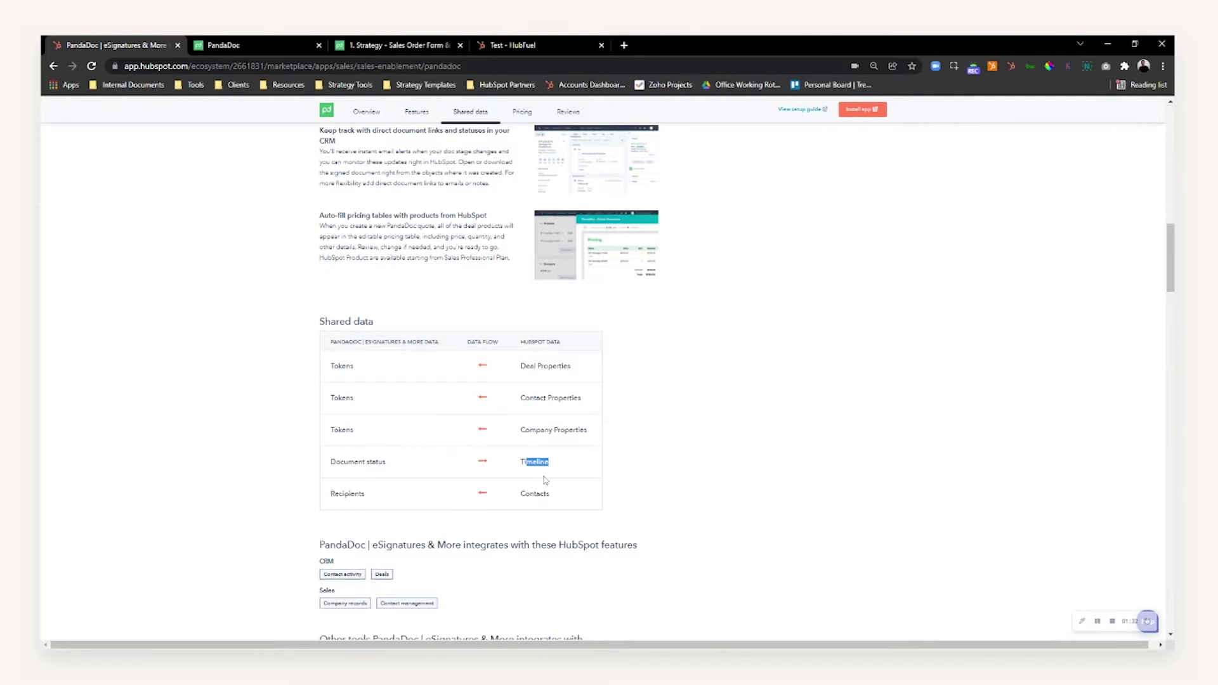
left_click(521, 480)
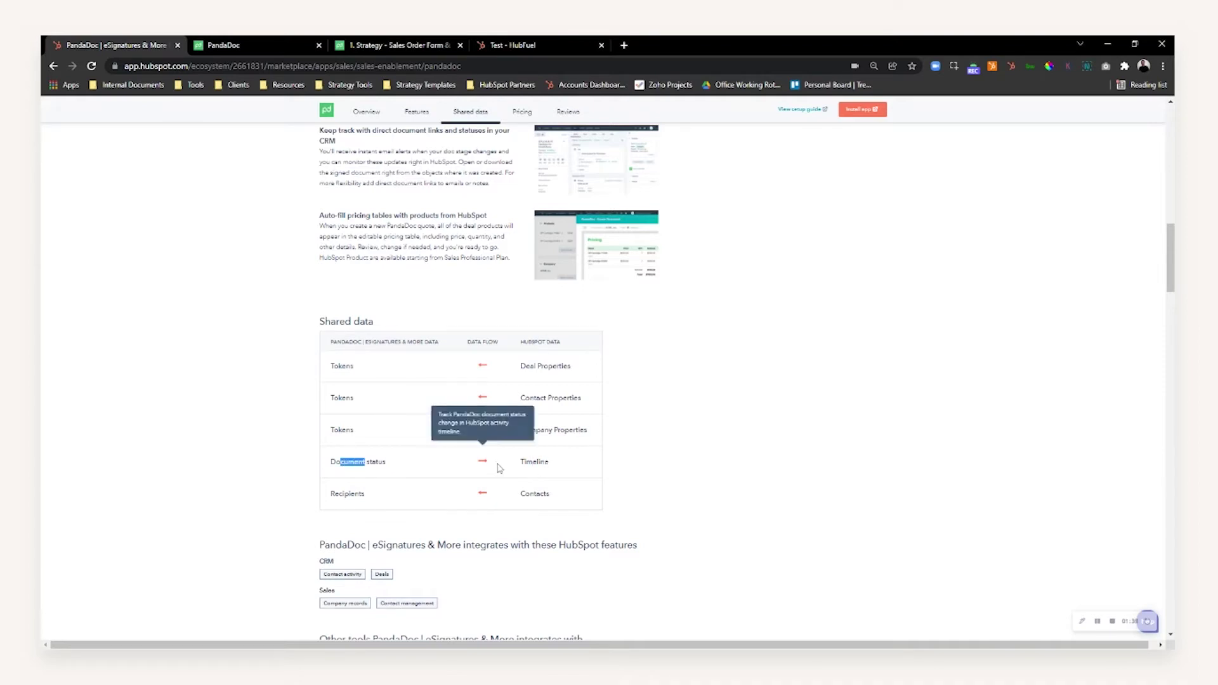
left_click_drag(526, 493, 557, 506)
left_click_drag(361, 494, 329, 494)
left_click(248, 529)
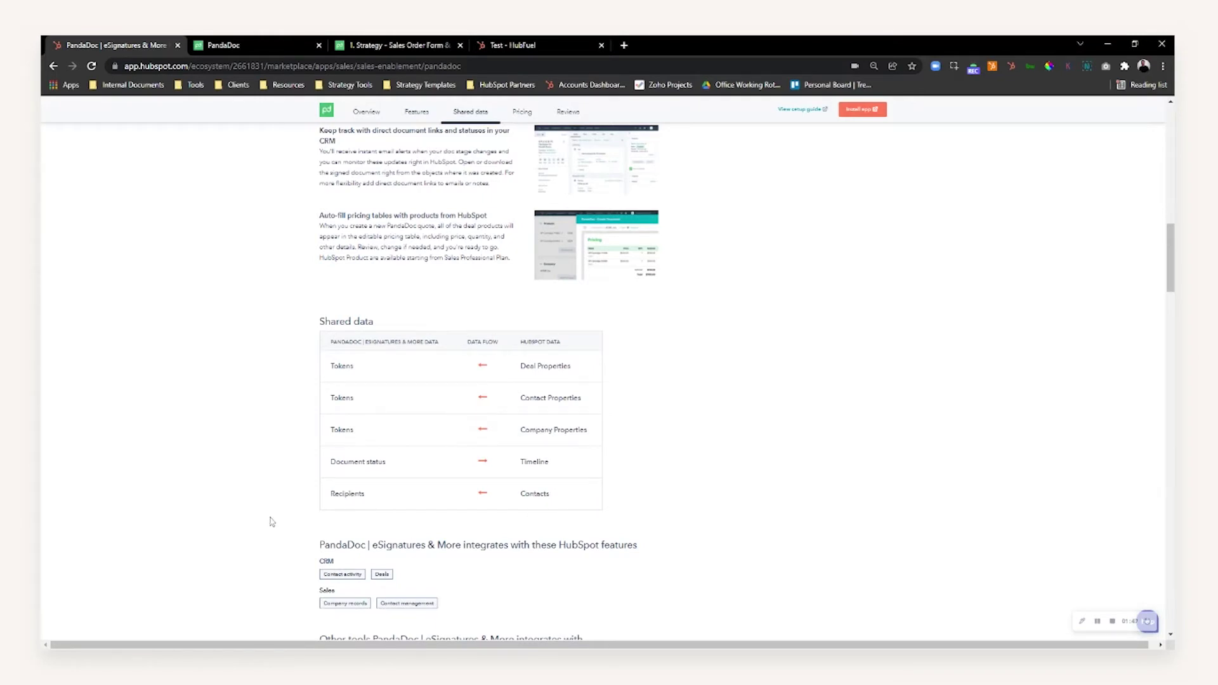
Step: Return to the top of the listing and bring the PandaDoc templates list forward
scroll(322, 527, "up", 10)
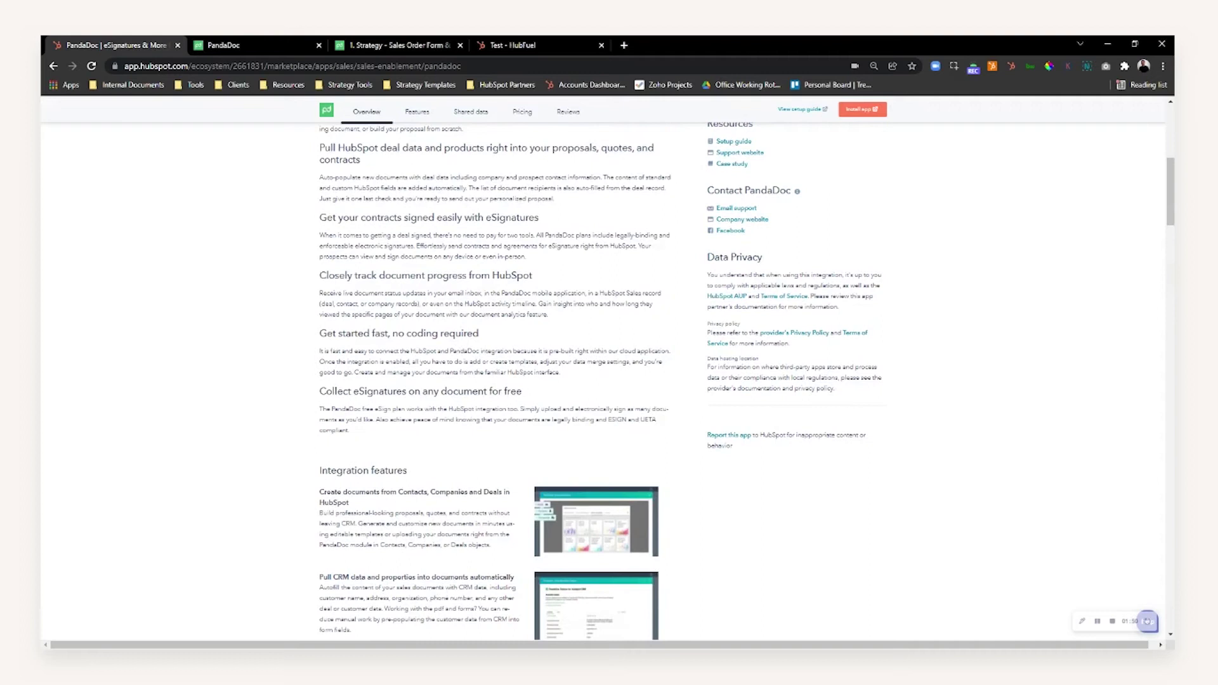
scroll(642, 379, "up", 4)
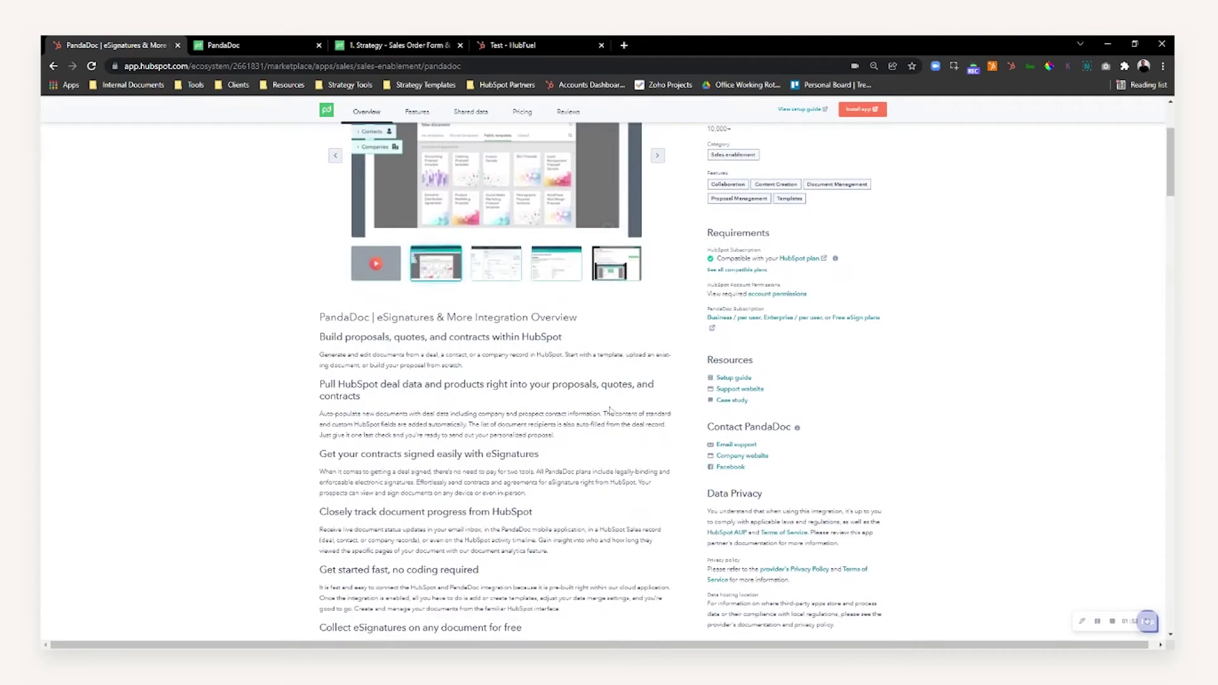
scroll(610, 410, "up", 3)
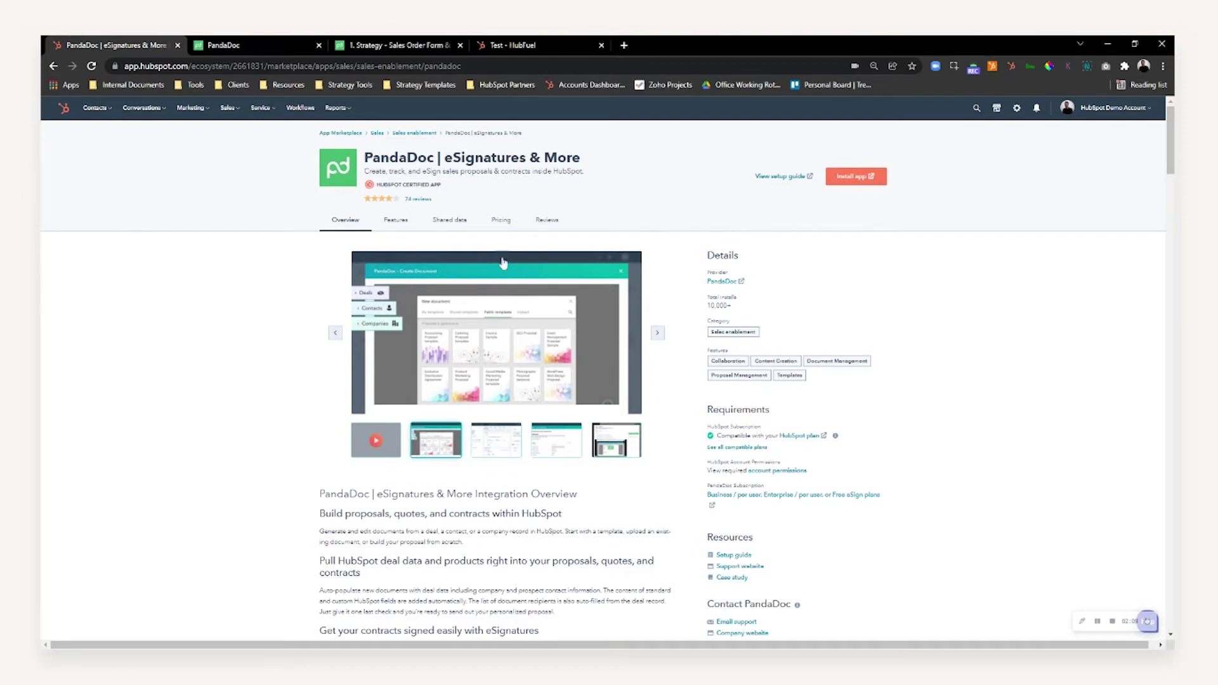
left_click(229, 45)
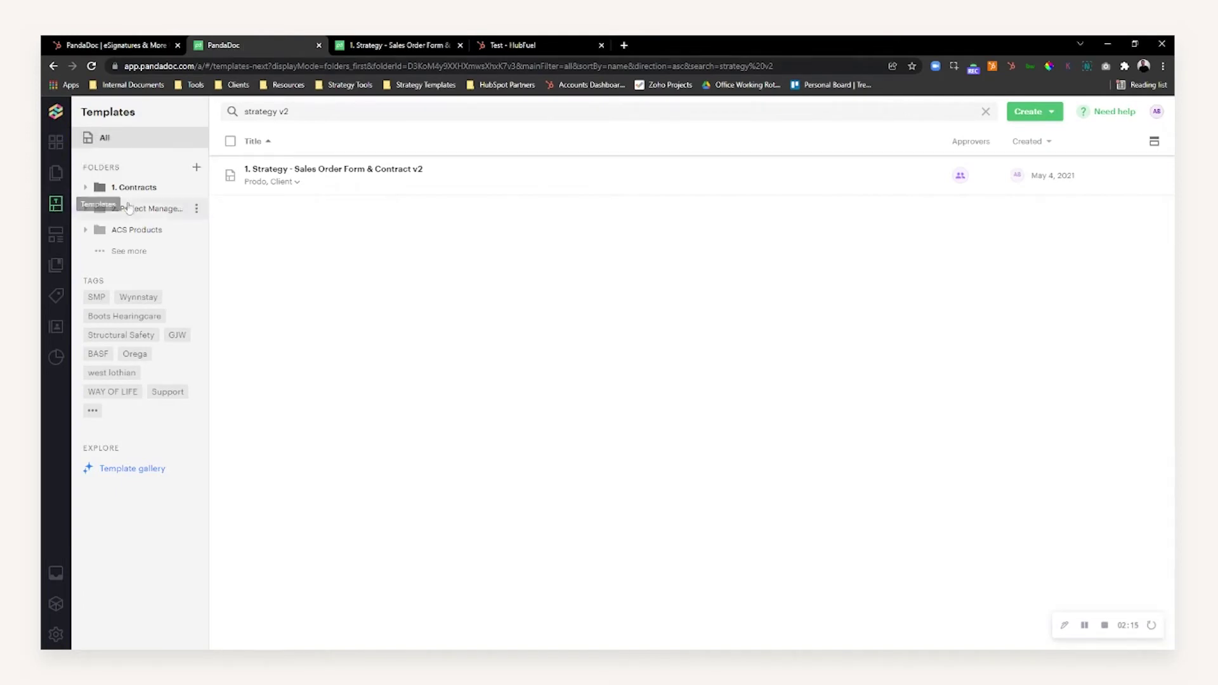
Step: Open the '1. Strategy - Sales Order Form & Contract v2' template in the PandaDoc editor
left_click(307, 170)
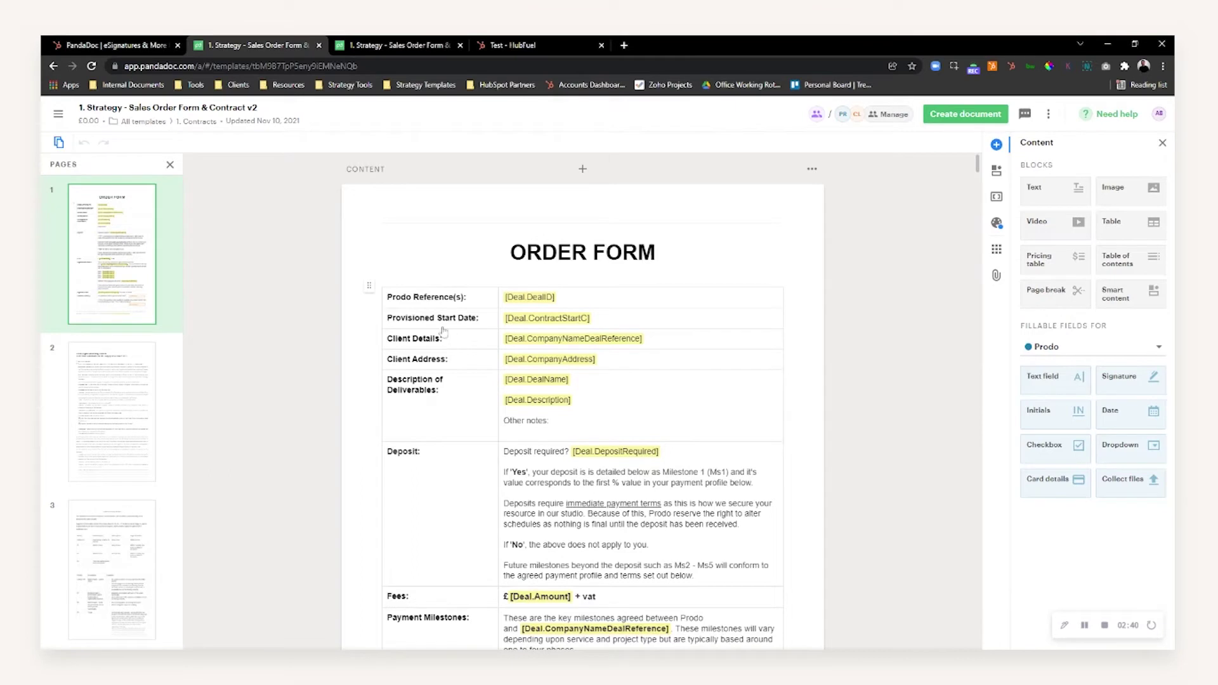
Step: Show the template's Variables panel, copy Deal.Amount, and bring the Test - HubFuel deal forward
left_click(997, 203)
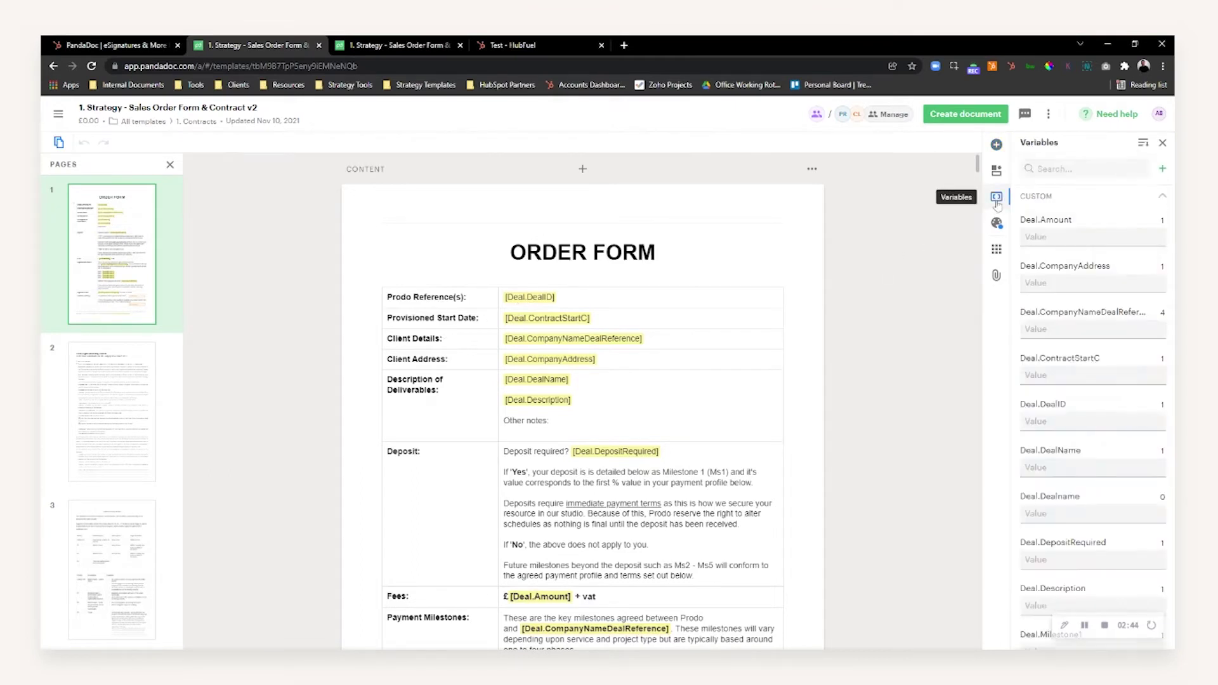
left_click_drag(1026, 220, 1052, 222)
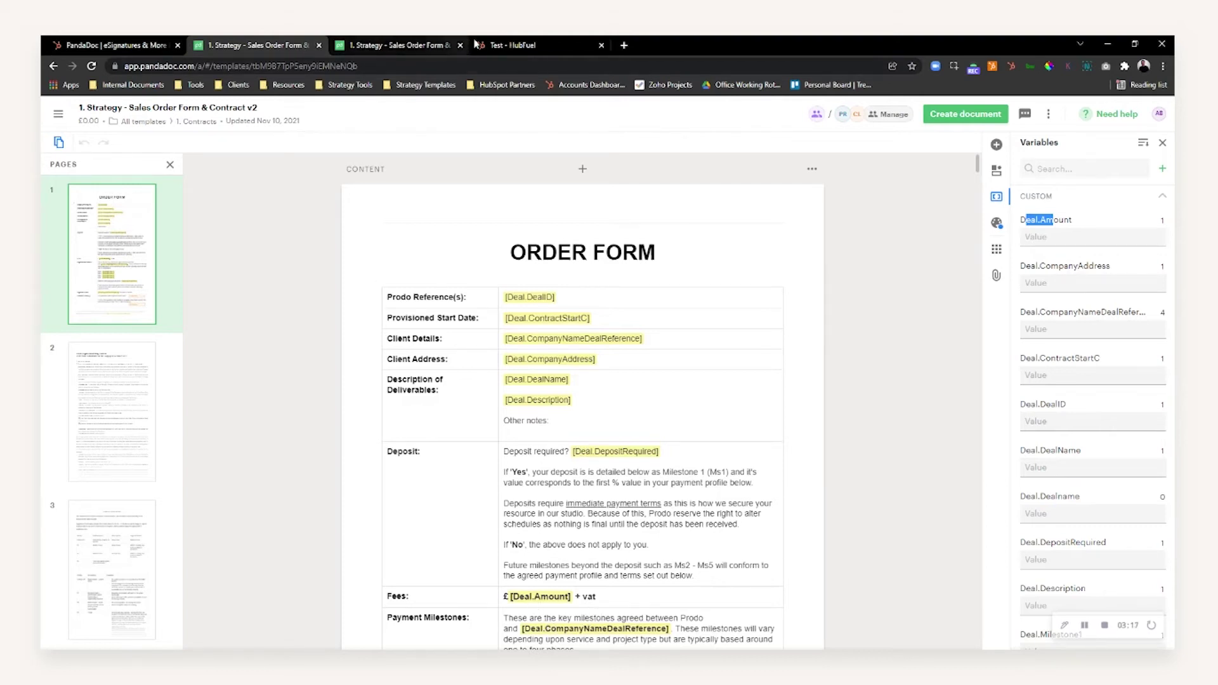
left_click(518, 45)
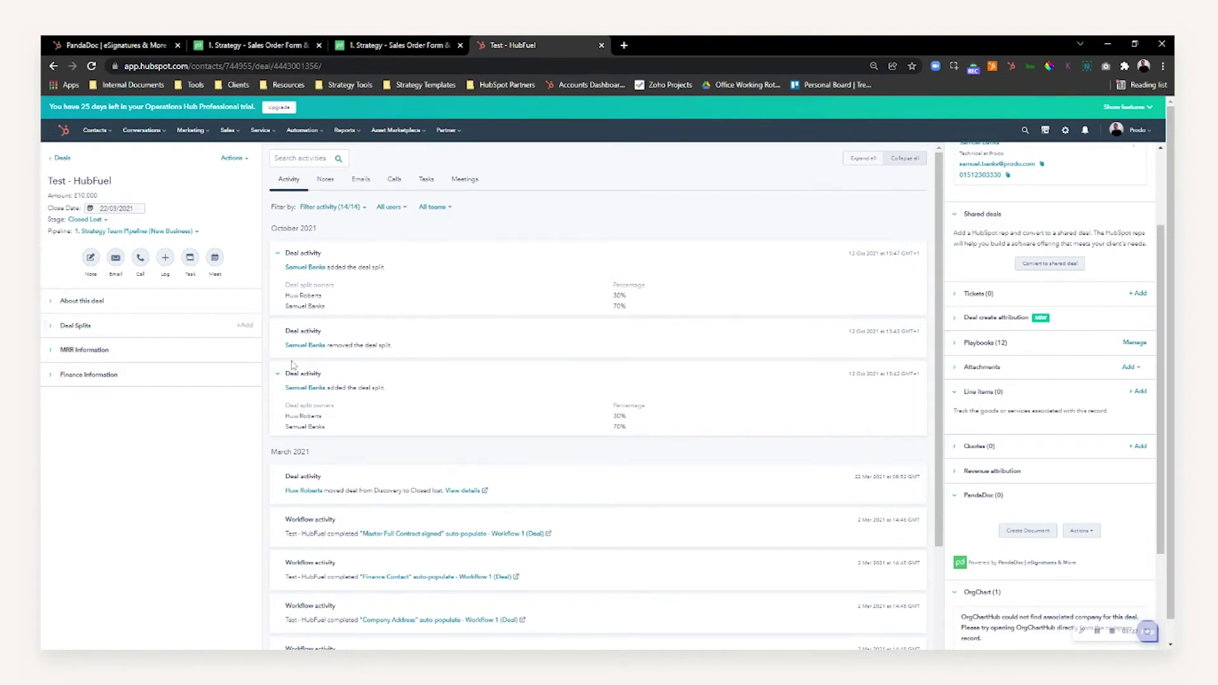
Step: On the Test - HubFuel deal, open the PandaDoc card's Actions menu to Show PandaDoc Tokens
left_click(92, 376)
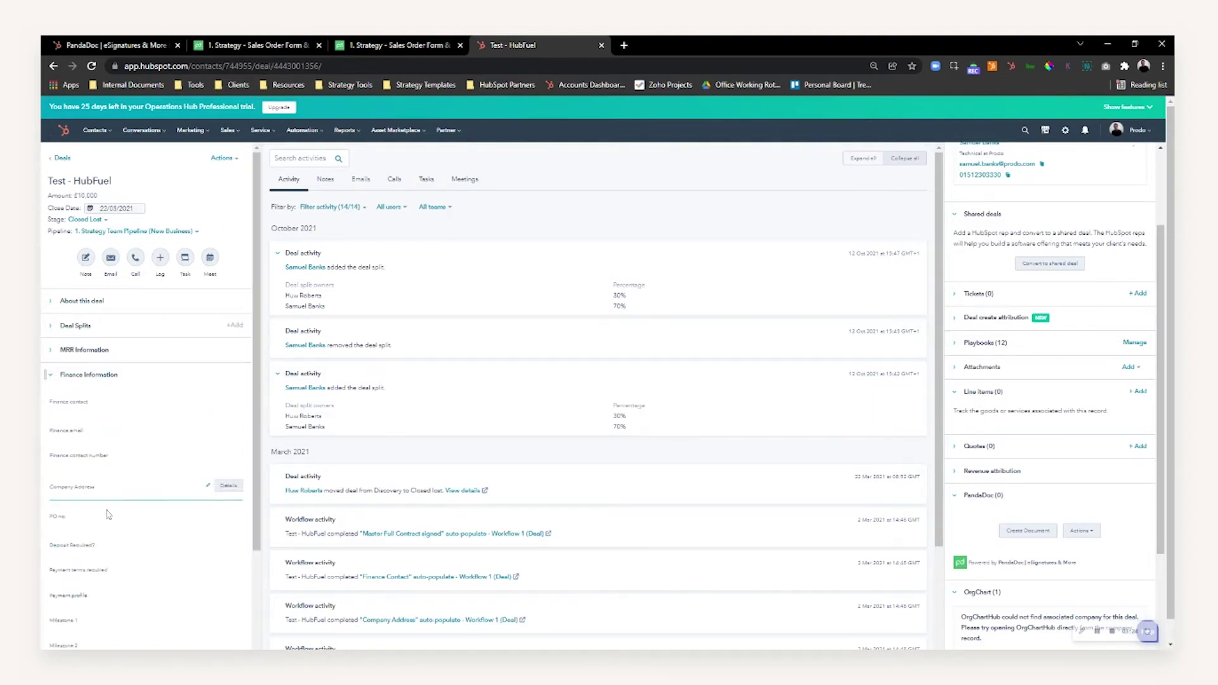
left_click(97, 377)
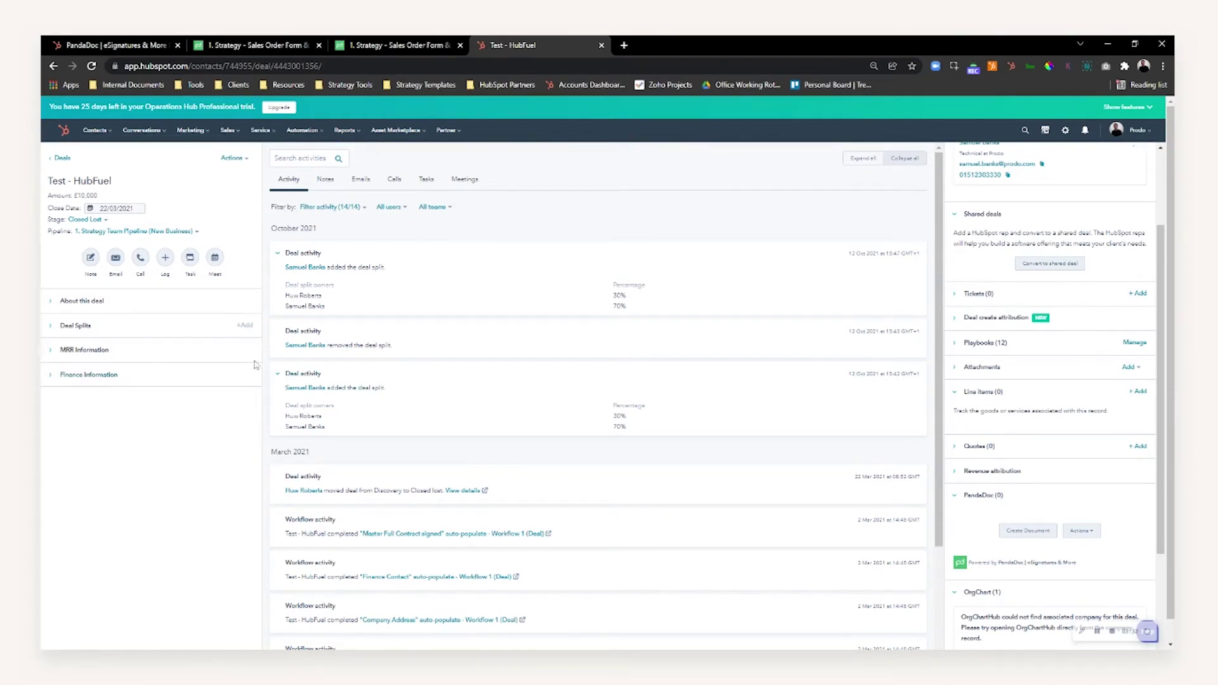
scroll(990, 229, "up", 1)
scroll(992, 228, "down", 1)
left_click(985, 503)
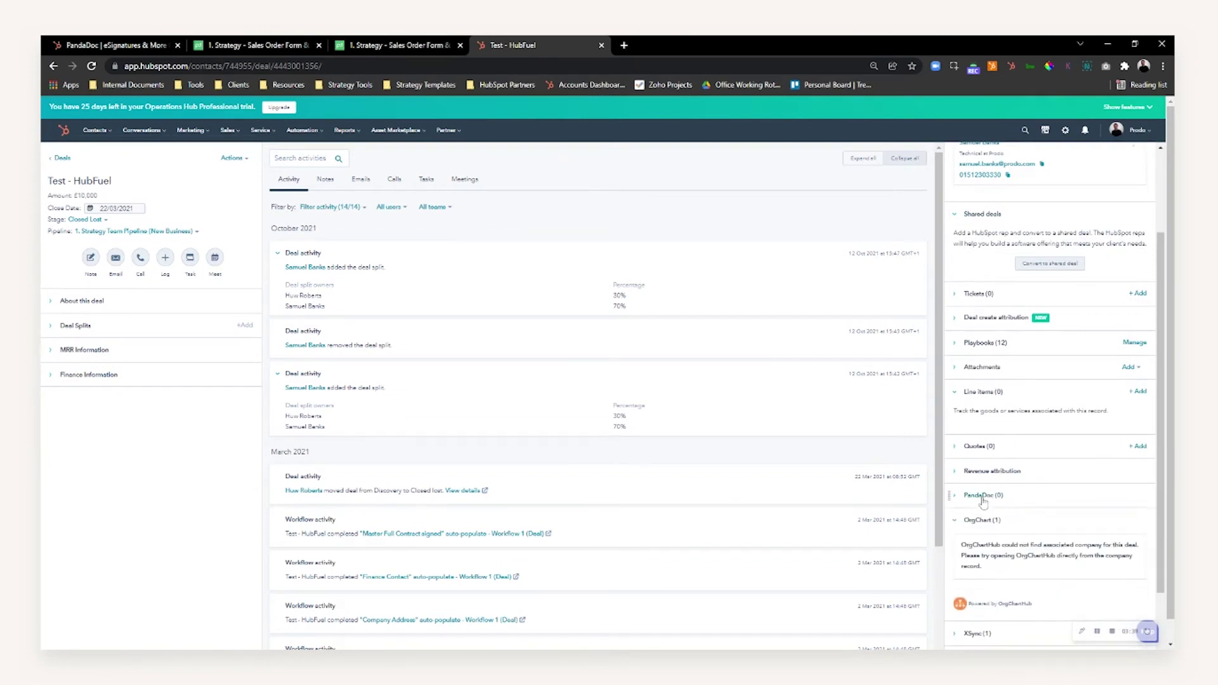
left_click(984, 501)
left_click(976, 592)
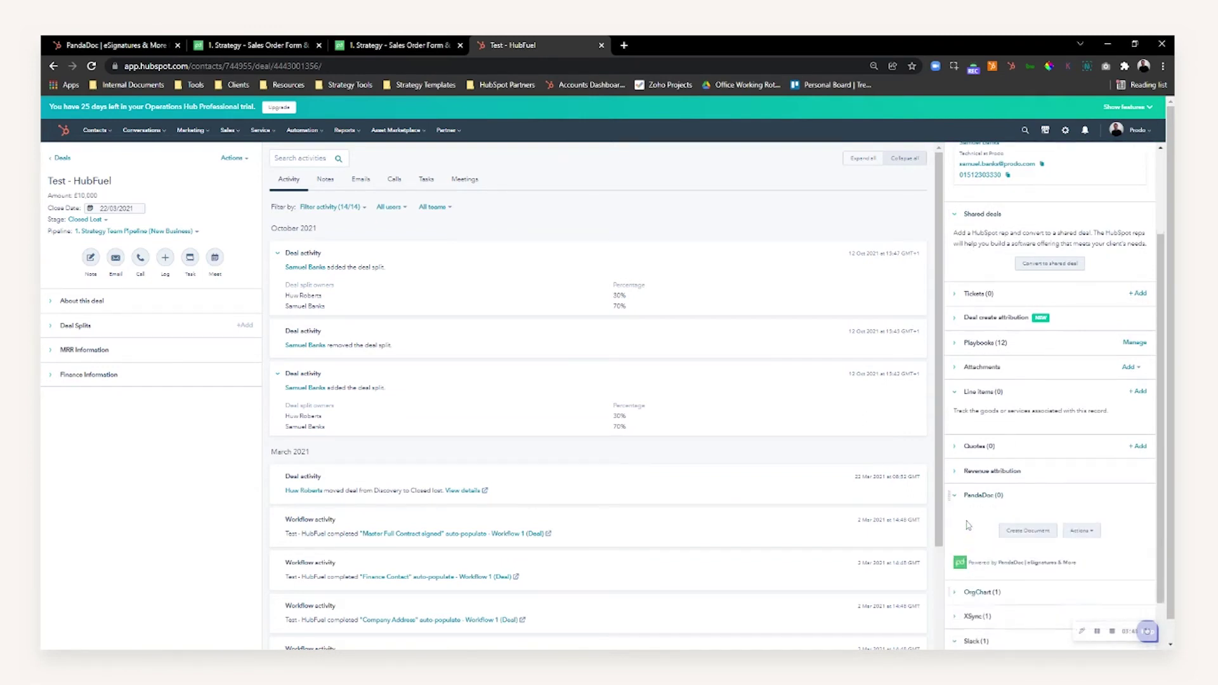
scroll(1047, 540, "down", 1)
left_click(1082, 472)
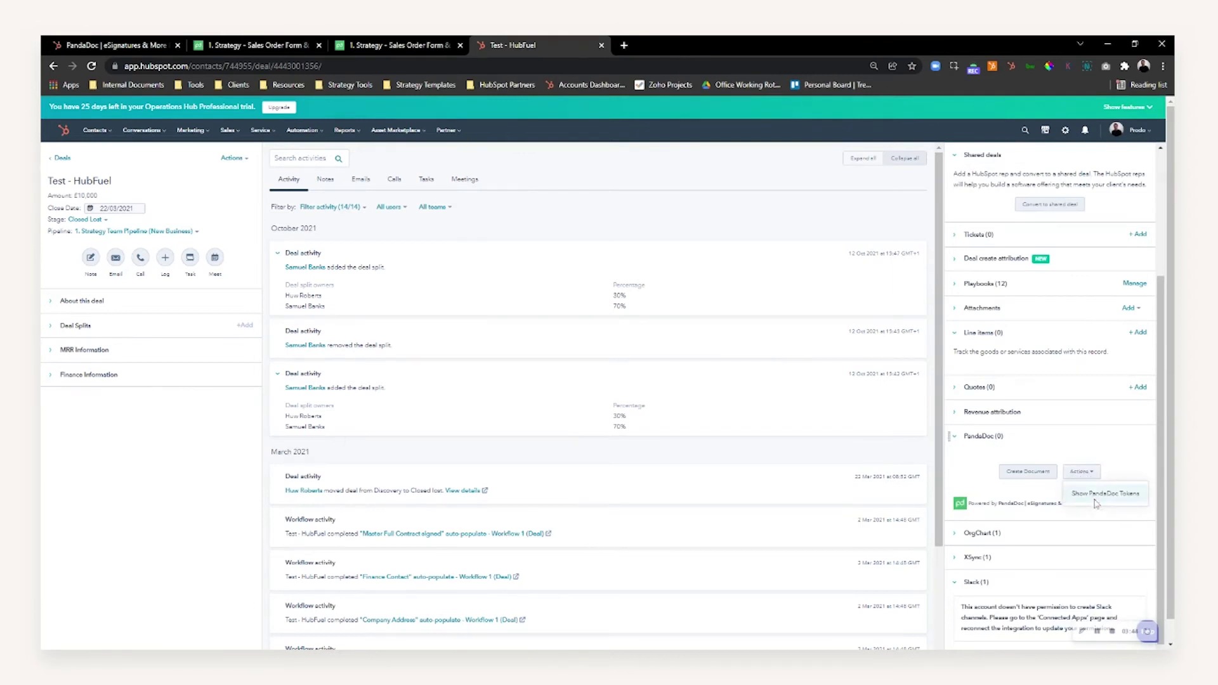
left_click(1095, 501)
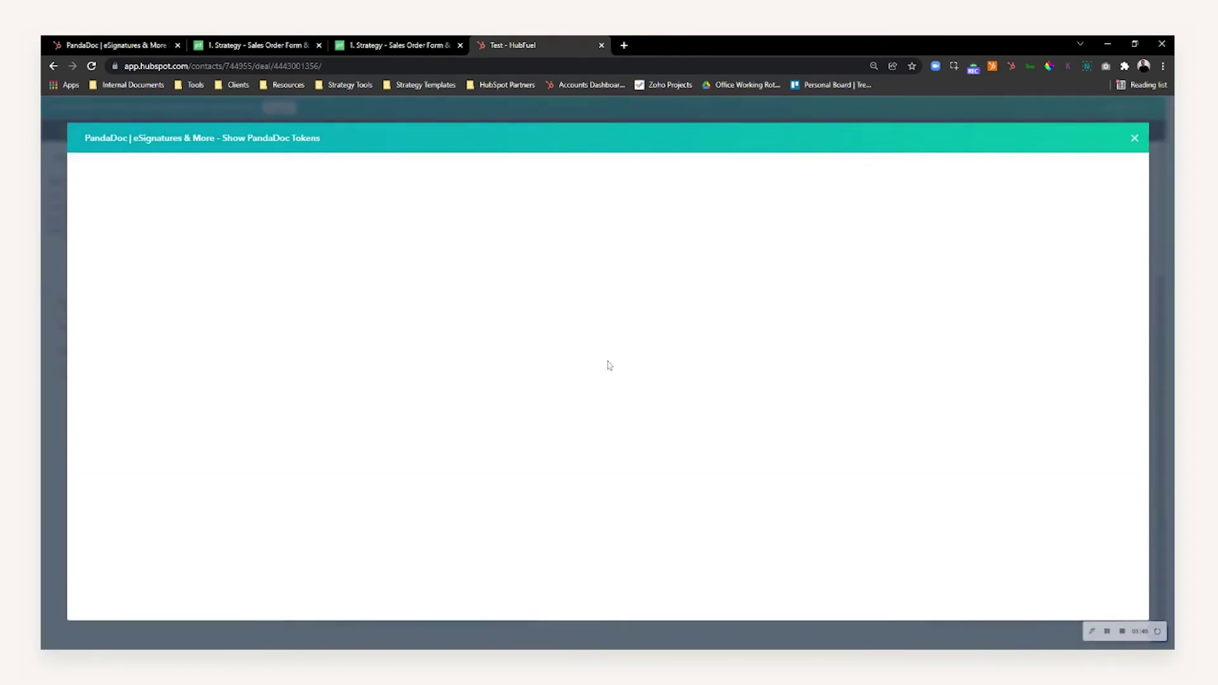
scroll(346, 373, "down", 1)
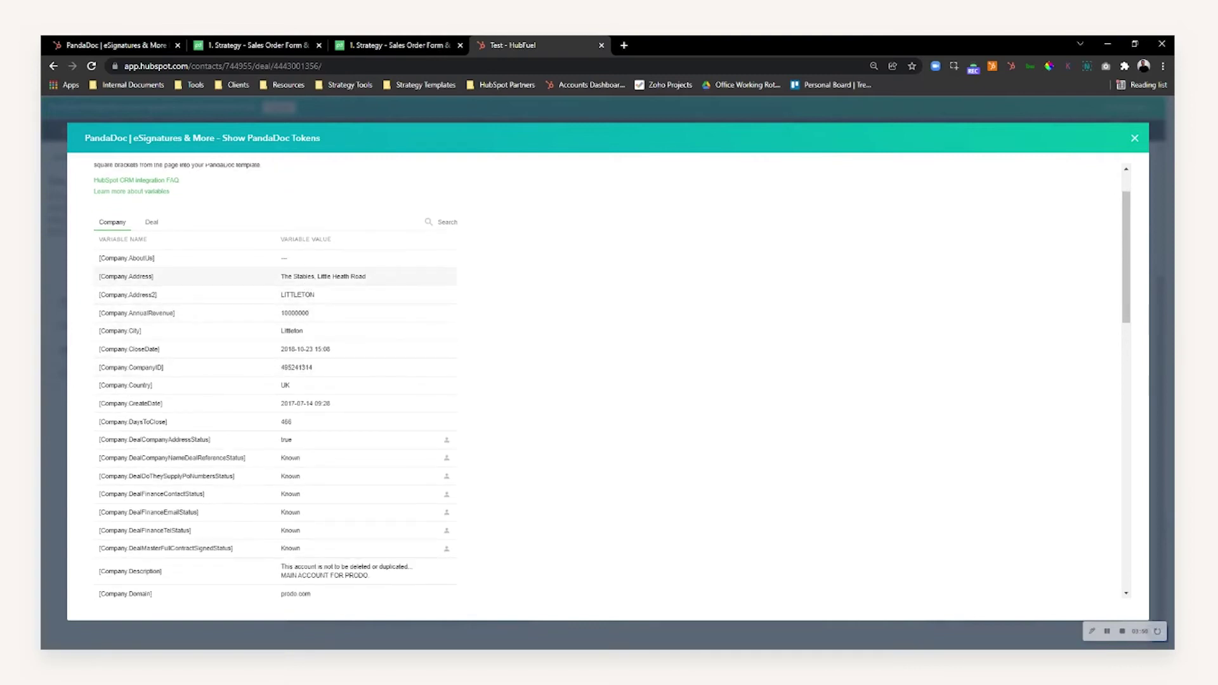
left_click_drag(304, 276, 313, 354)
left_click(320, 307)
left_click(152, 222)
left_click(301, 367)
left_click(305, 354)
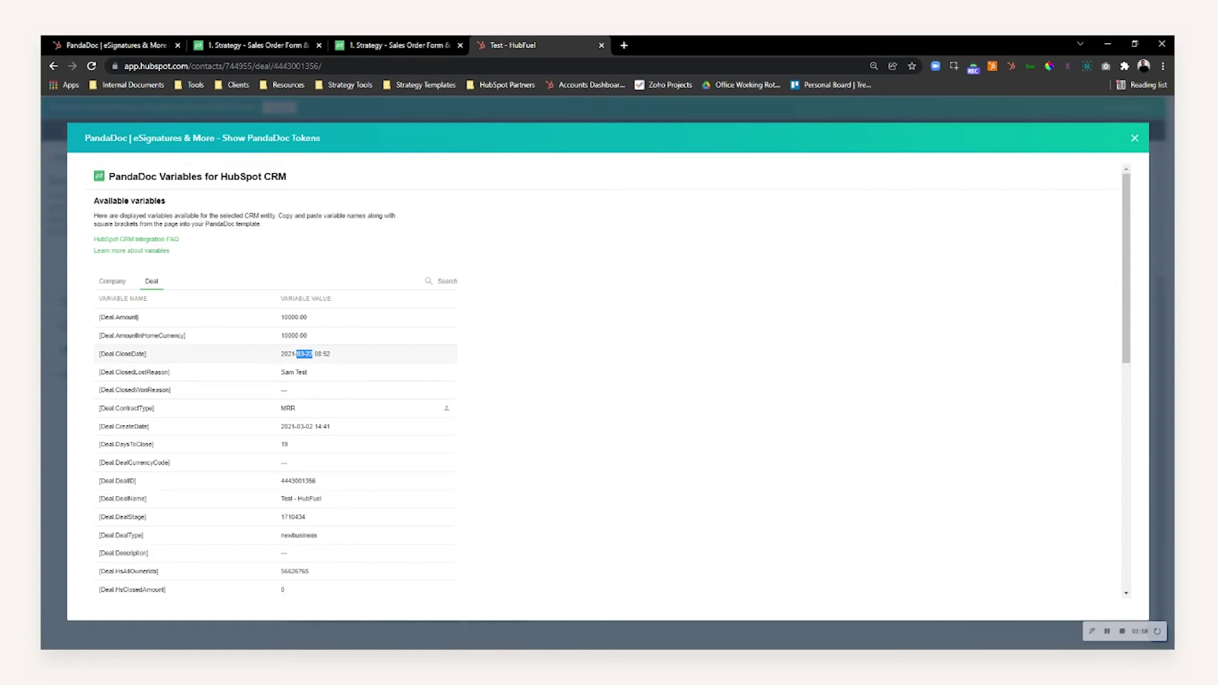
left_click(233, 47)
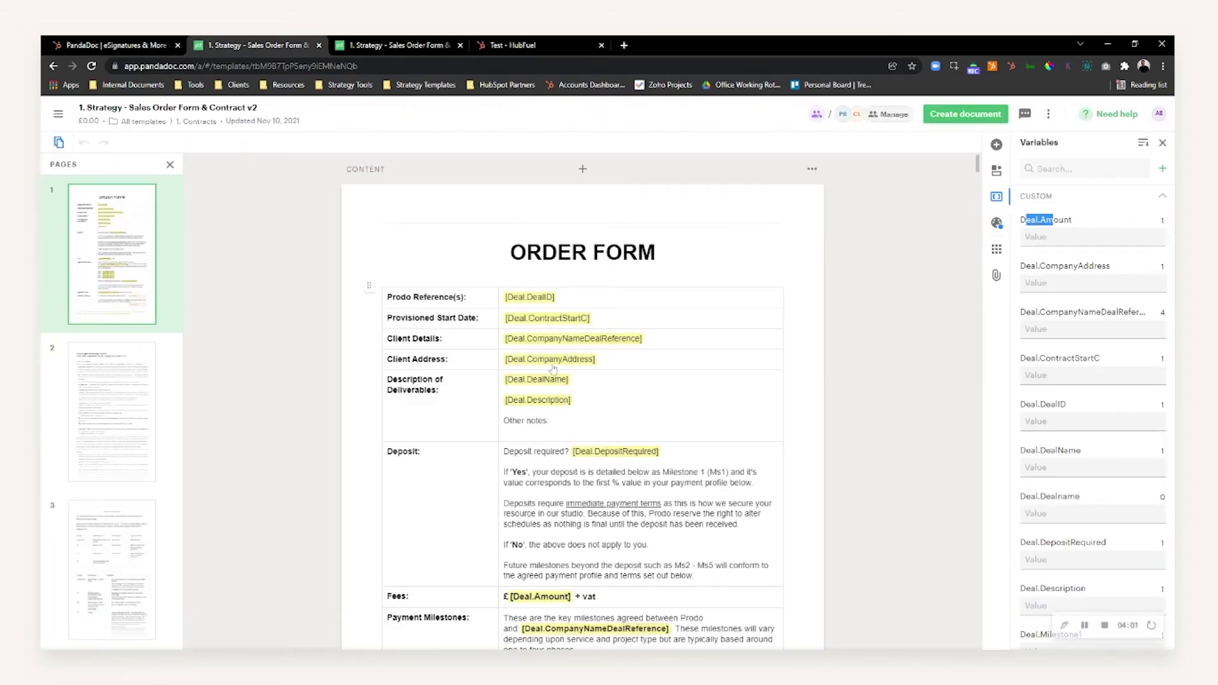
left_click(510, 45)
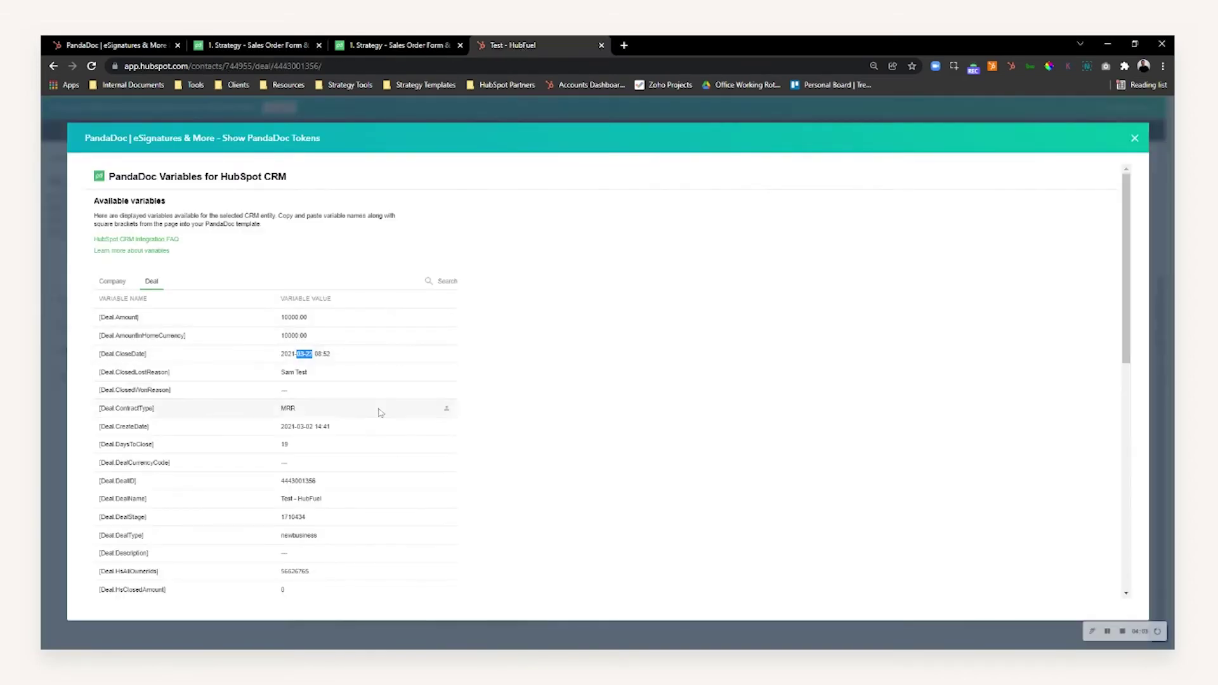
left_click_drag(287, 499, 309, 481)
left_click(1135, 138)
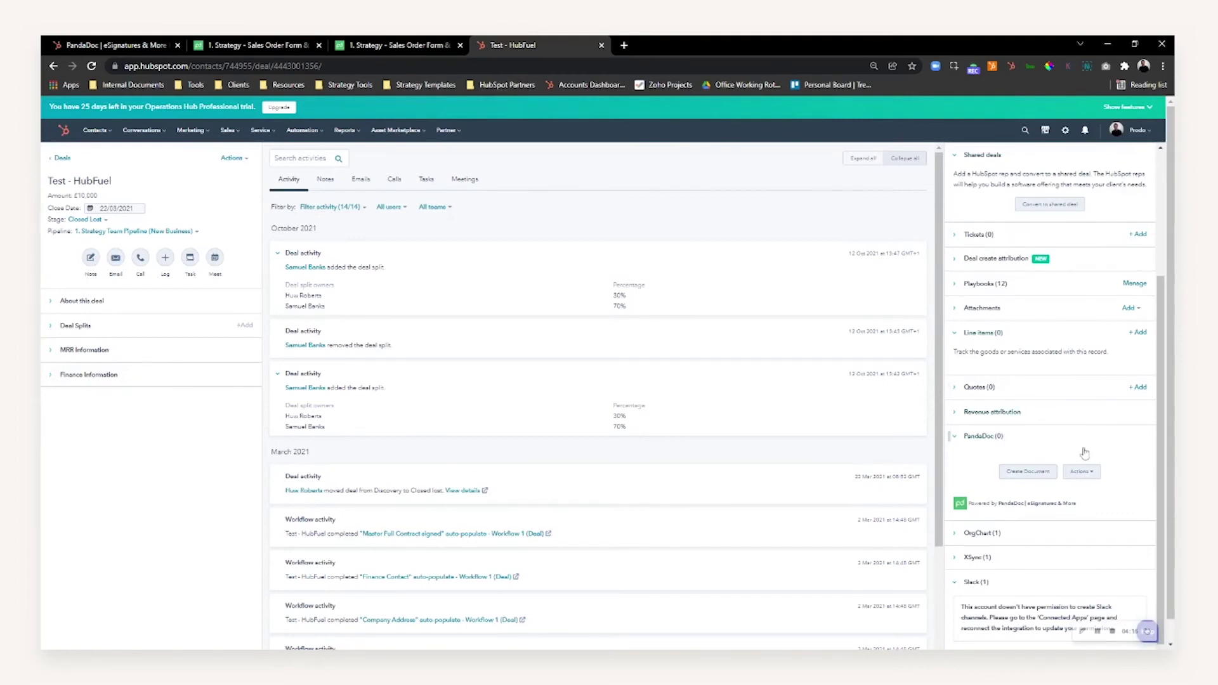
Step: Create a document from the '1. Strategy - Sales Order Form & Contract v2' template with the deal's contact as Client
left_click(1030, 474)
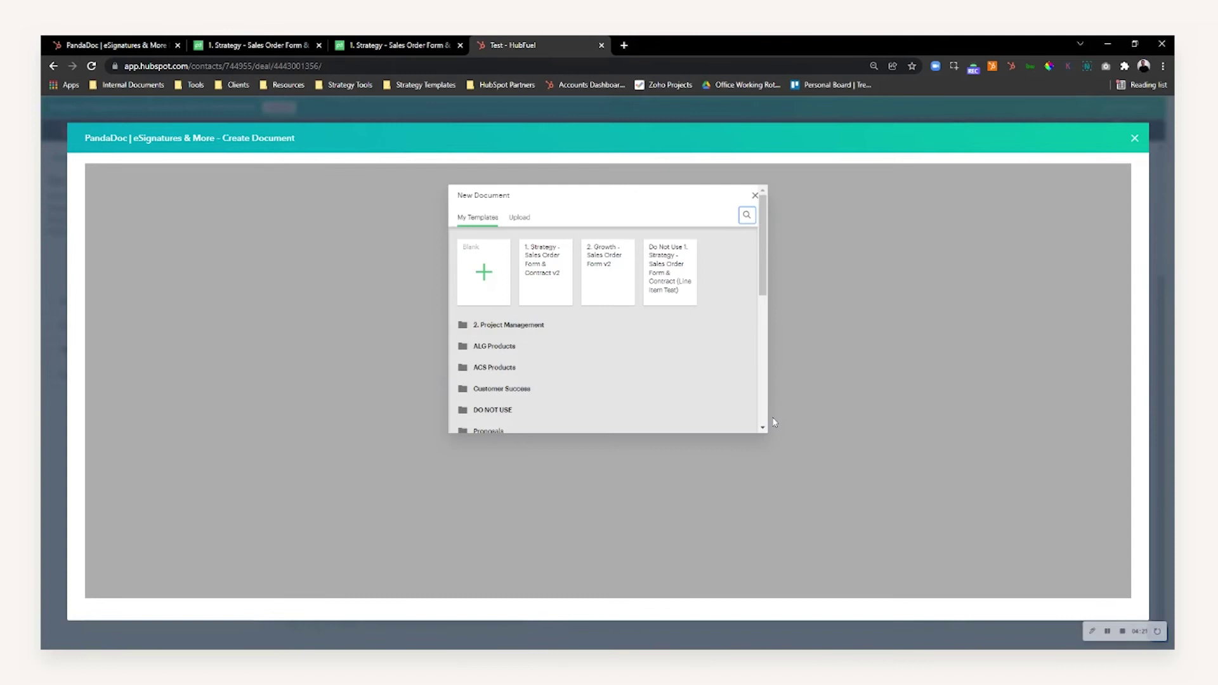
left_click(545, 275)
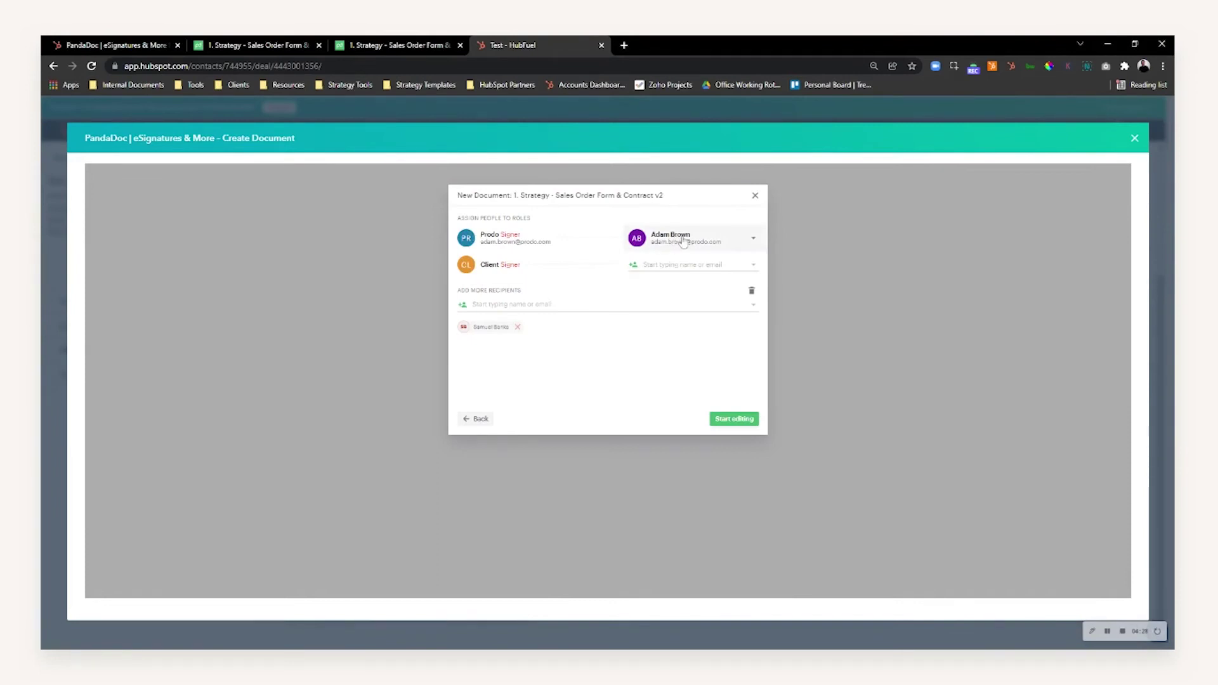
left_click(679, 264)
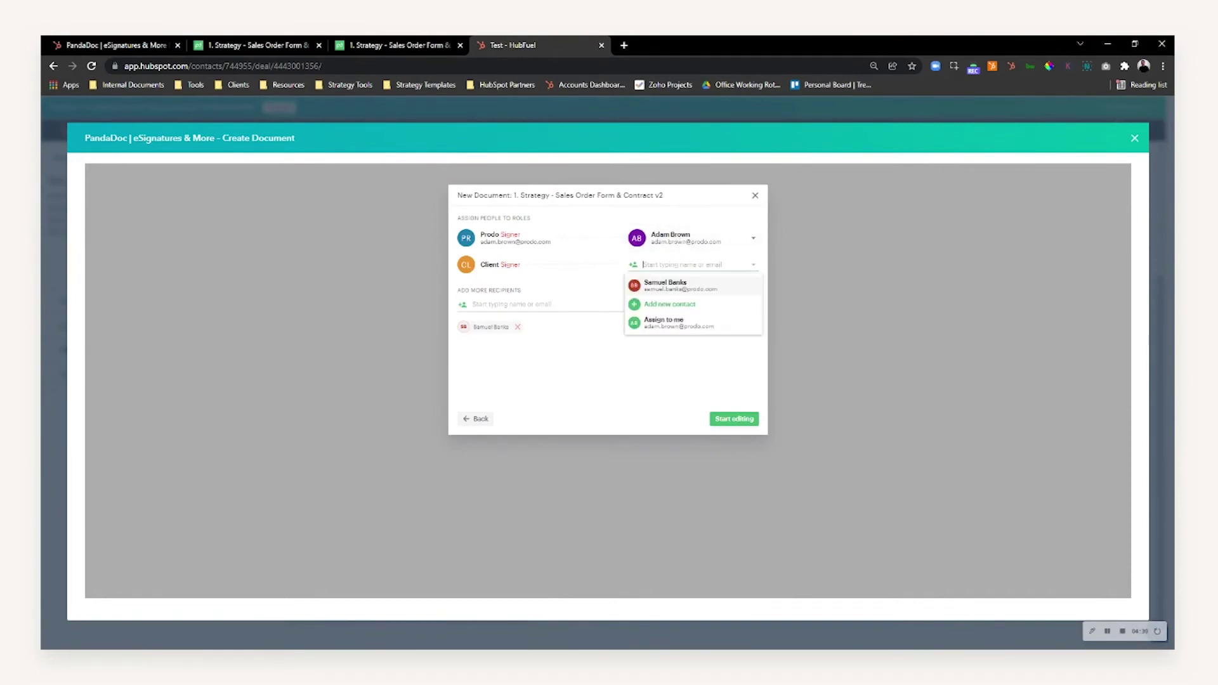
left_click(673, 284)
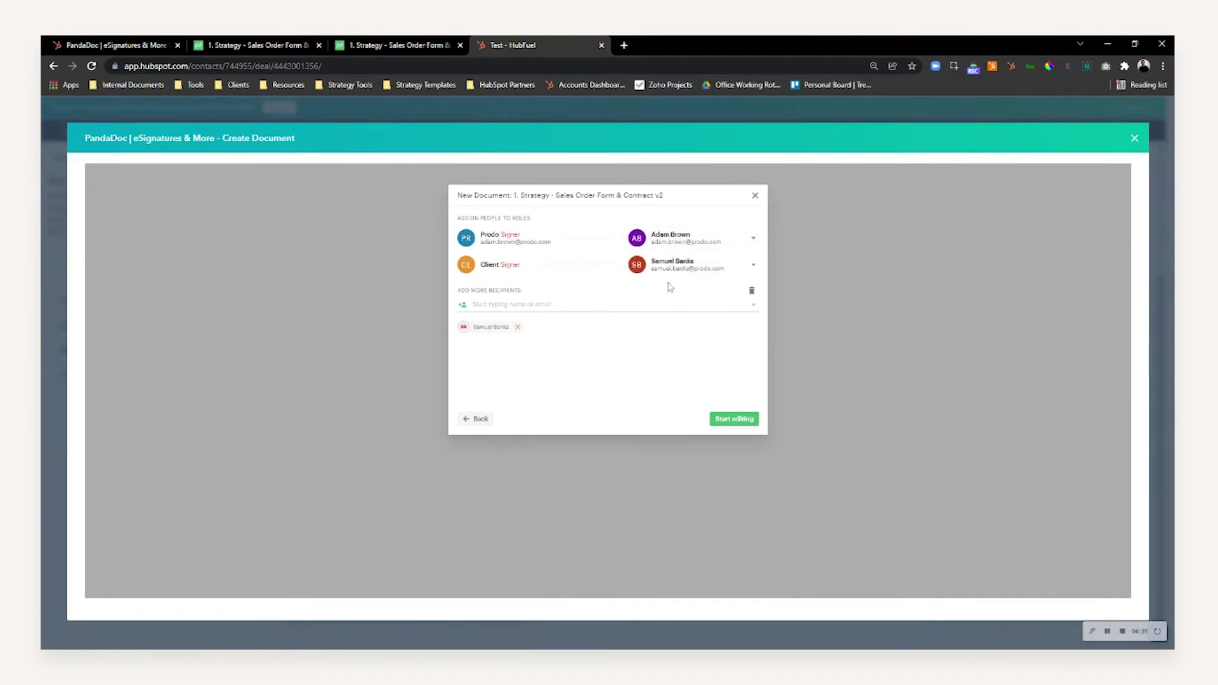
left_click(735, 420)
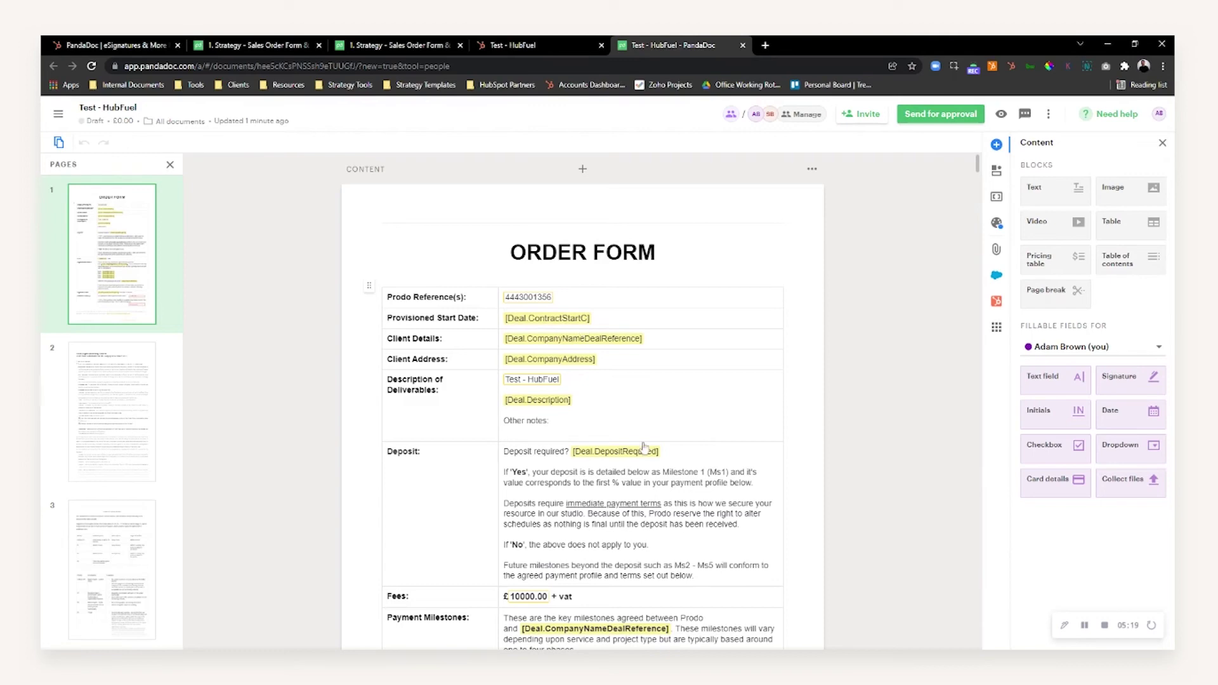
Step: Check the draft's filled deal variables, then return to the Test - HubFuel deal in HubSpot
scroll(980, 181, "down", 15)
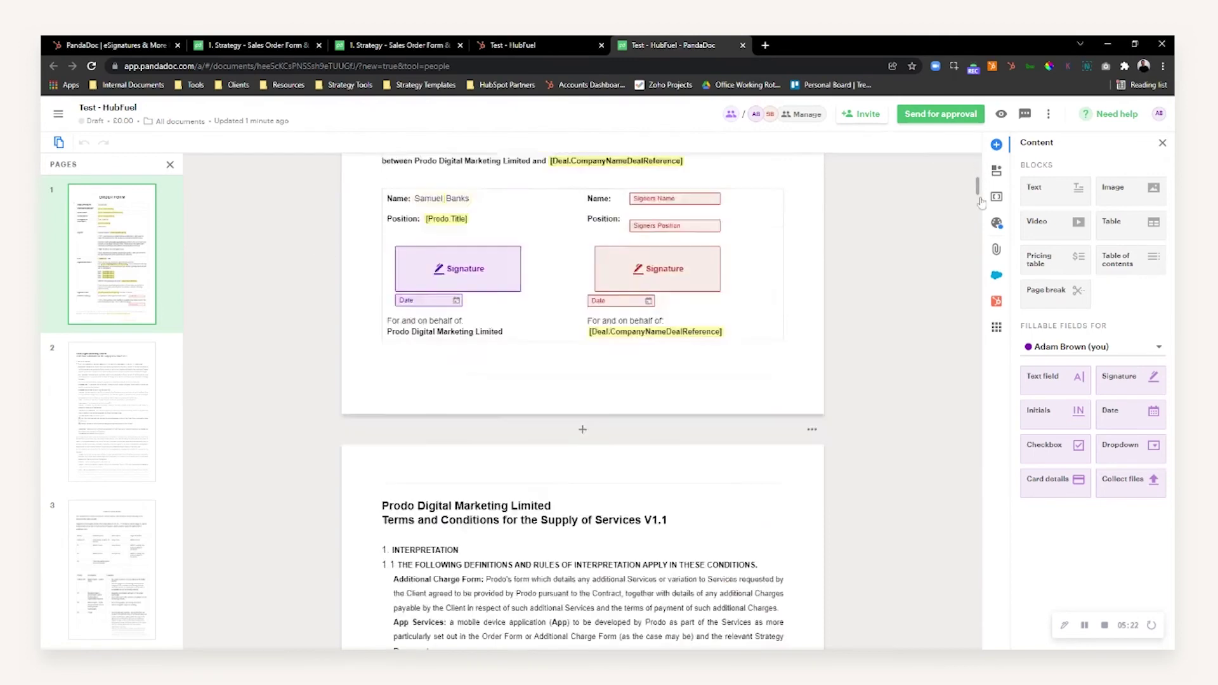
scroll(990, 187, "up", 10)
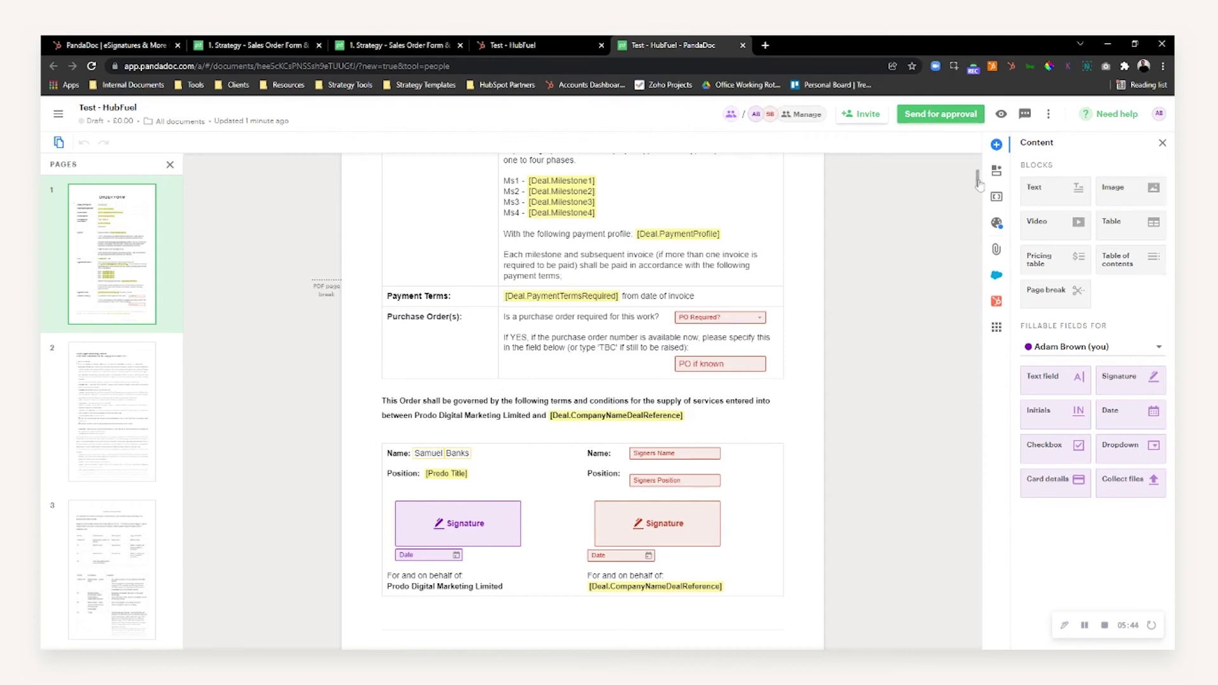
left_click_drag(980, 184, 979, 162)
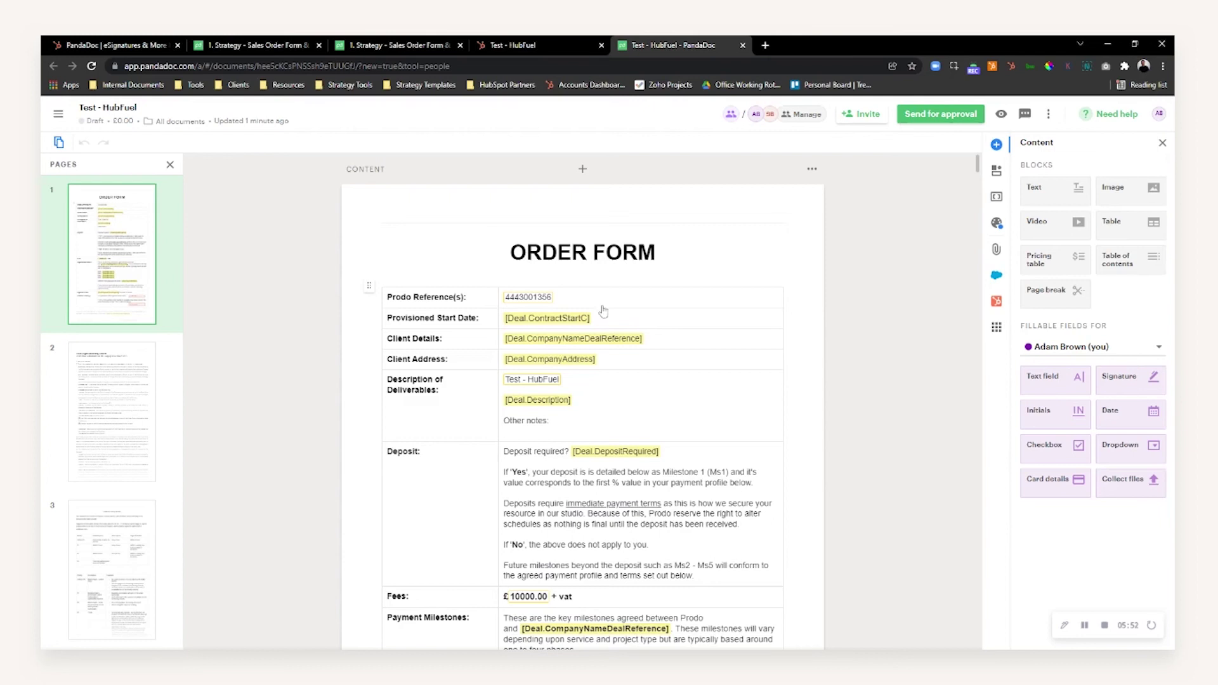
left_click(533, 46)
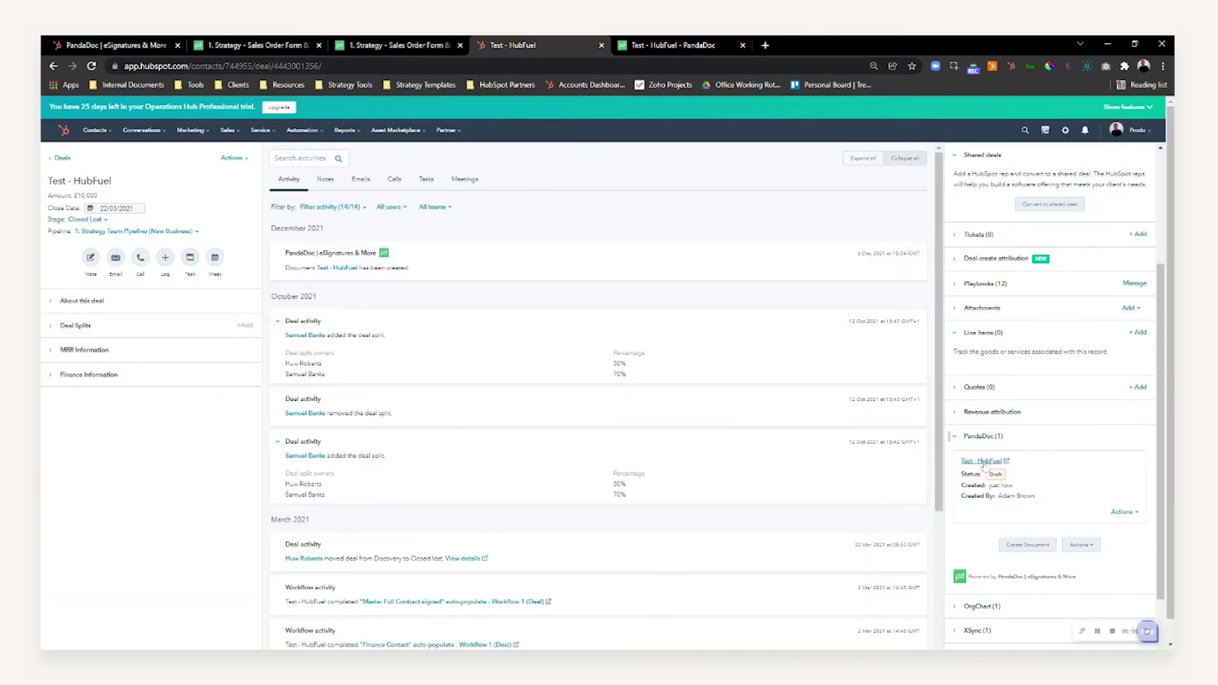
left_click(1082, 544)
left_click(1103, 576)
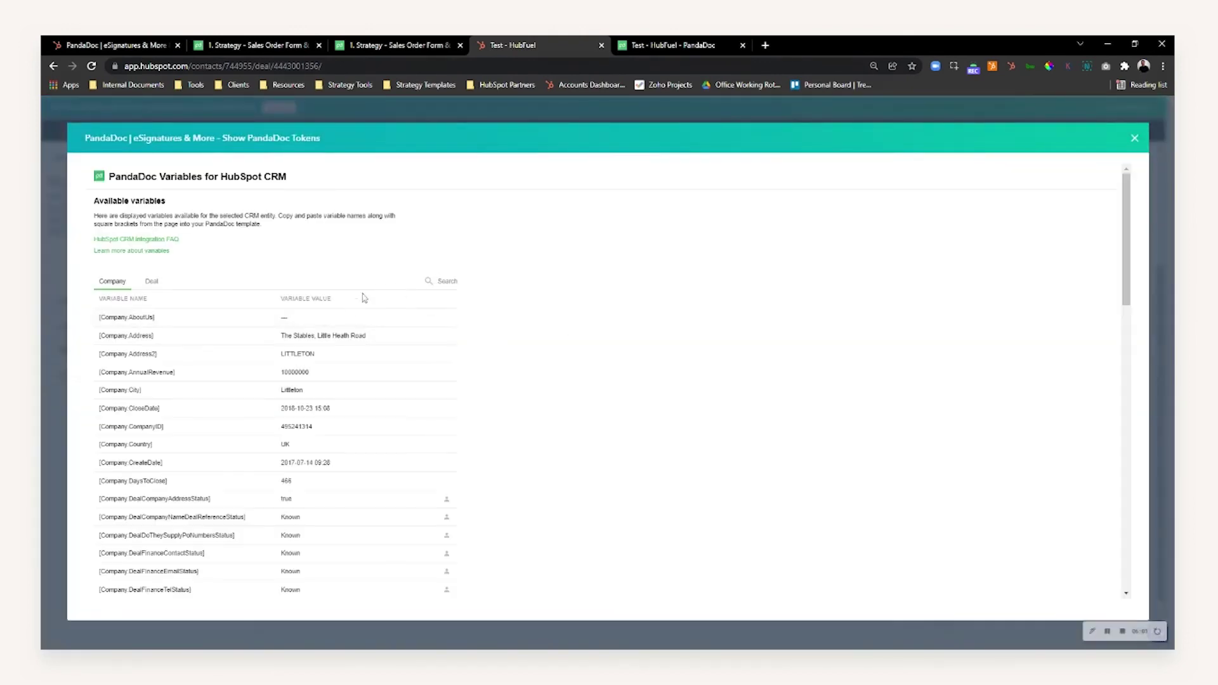
left_click(152, 283)
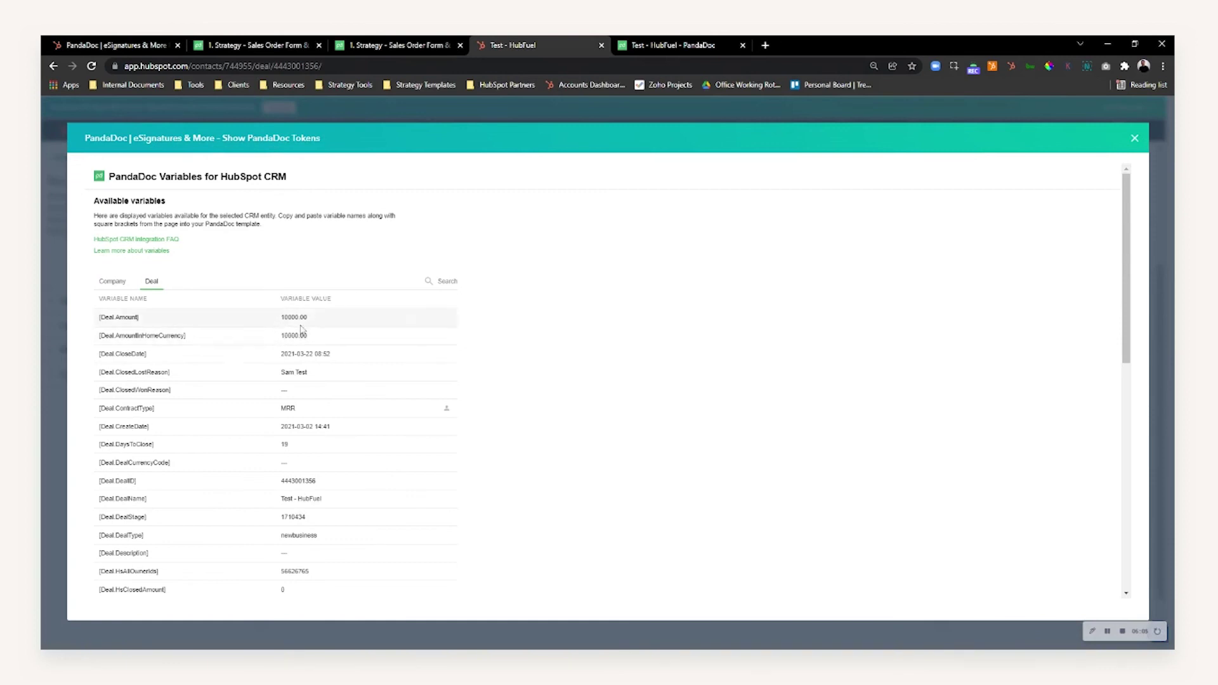
left_click(1135, 138)
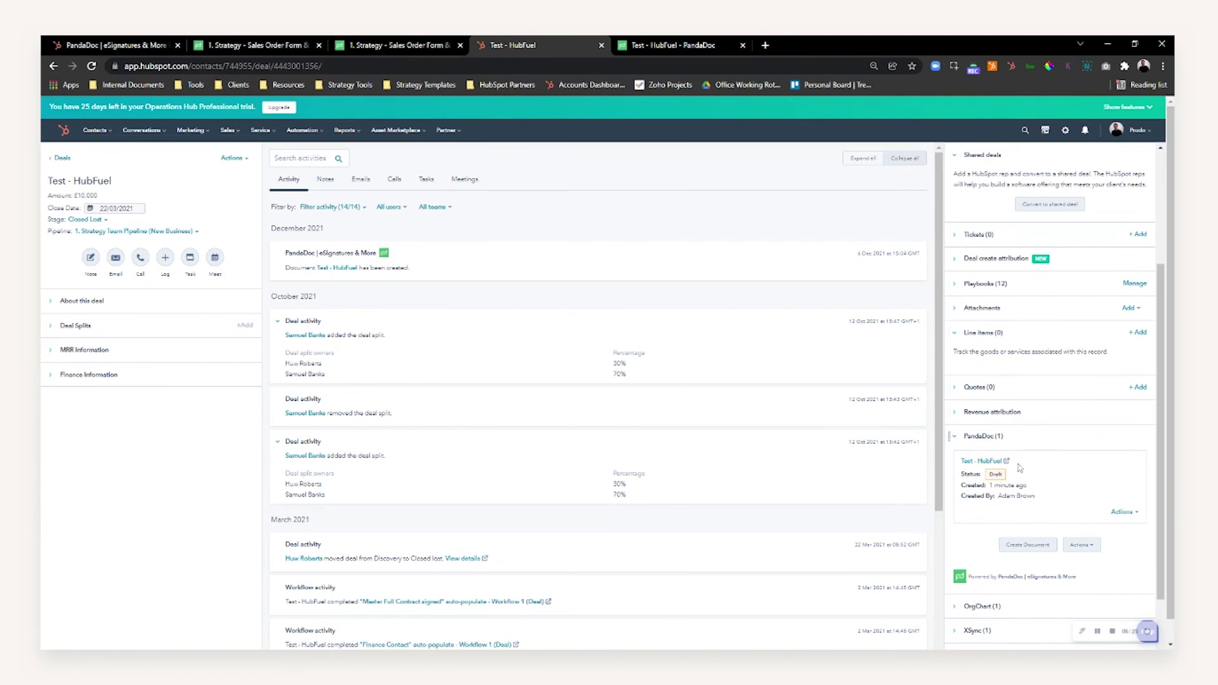
left_click_drag(1002, 486, 1016, 486)
left_click_drag(287, 252, 392, 269)
left_click(352, 253)
left_click(351, 253)
left_click(403, 232)
scroll(983, 230, "up", 3)
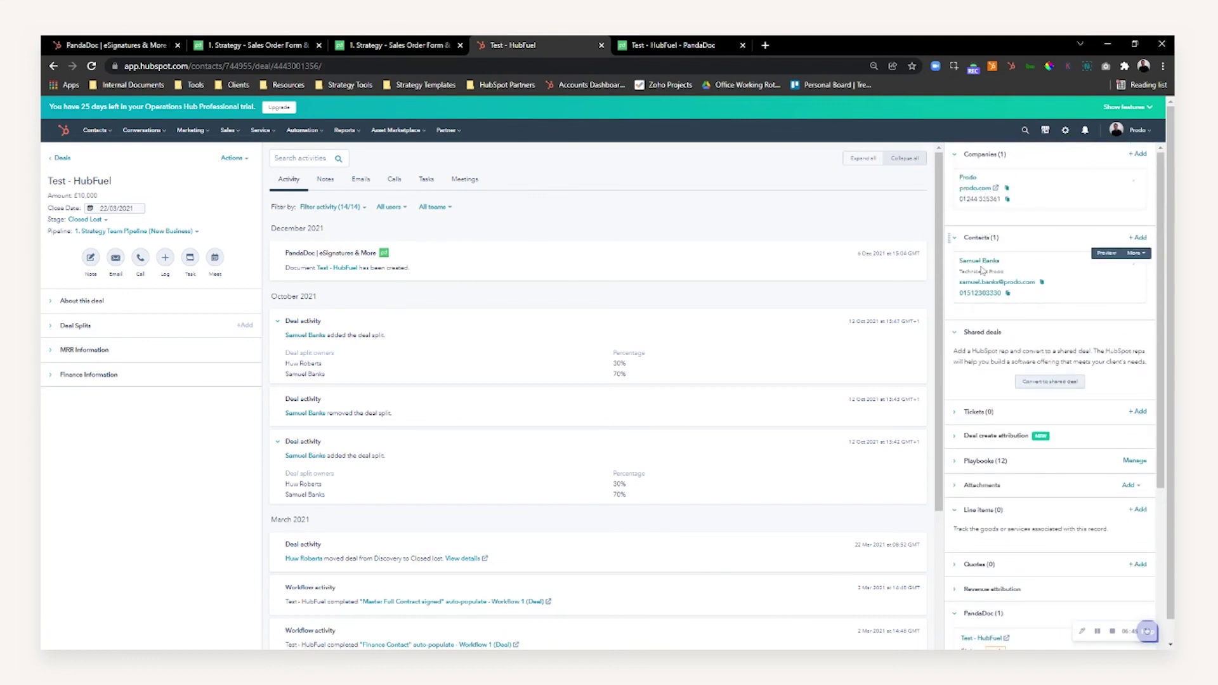